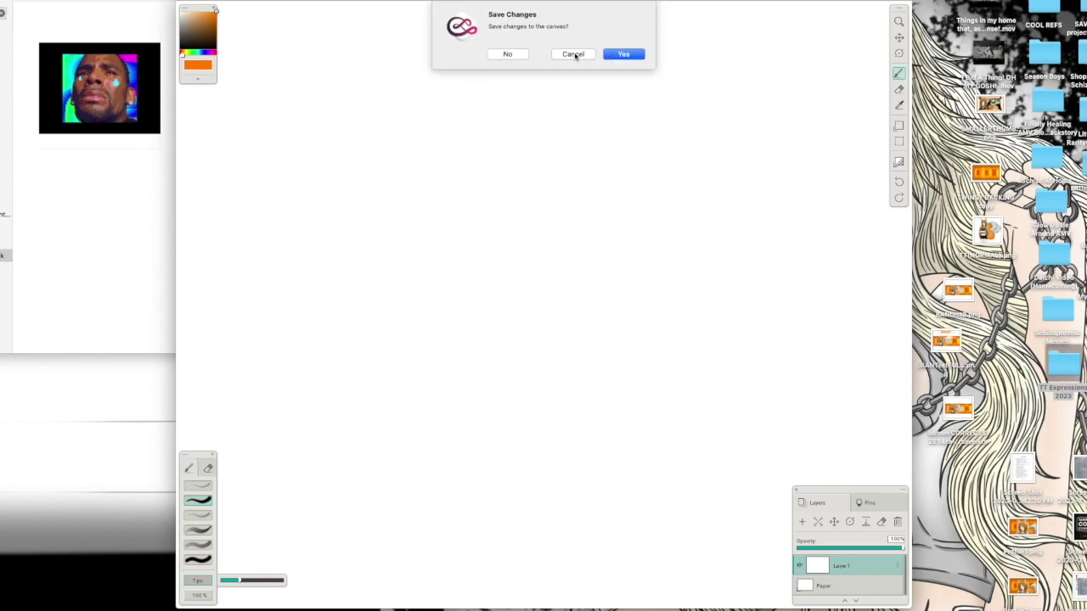
# - Discard the canvas changes and draw an orange arrow pointing at the ponytail of the character sketch
pyautogui.click(508, 54)
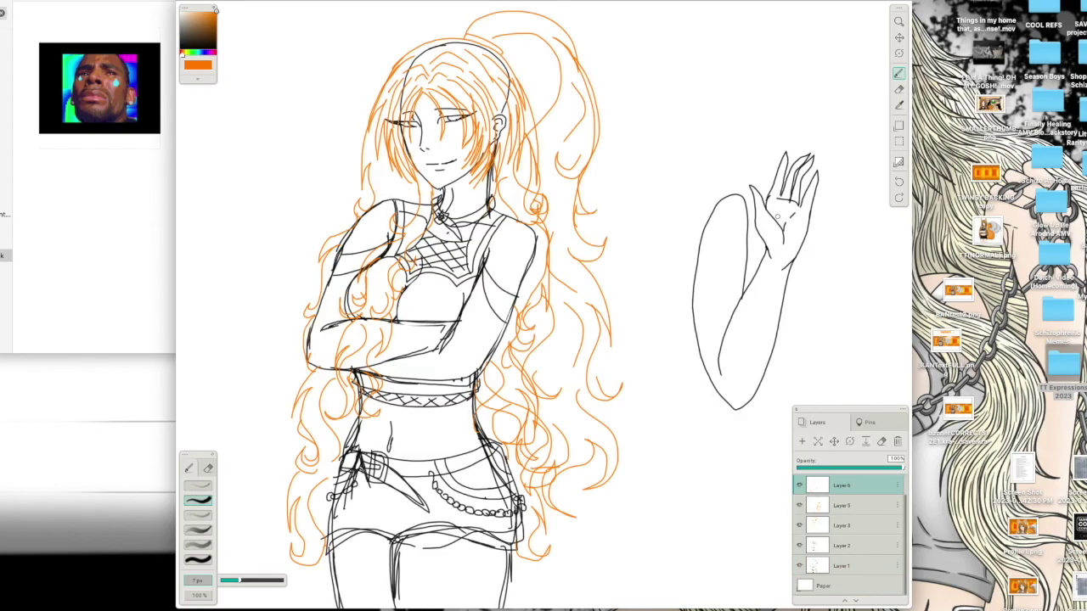
pyautogui.moveTo(724, 81); pyautogui.dragTo(643, 109)
pyautogui.moveTo(666, 73); pyautogui.dragTo(666, 142)
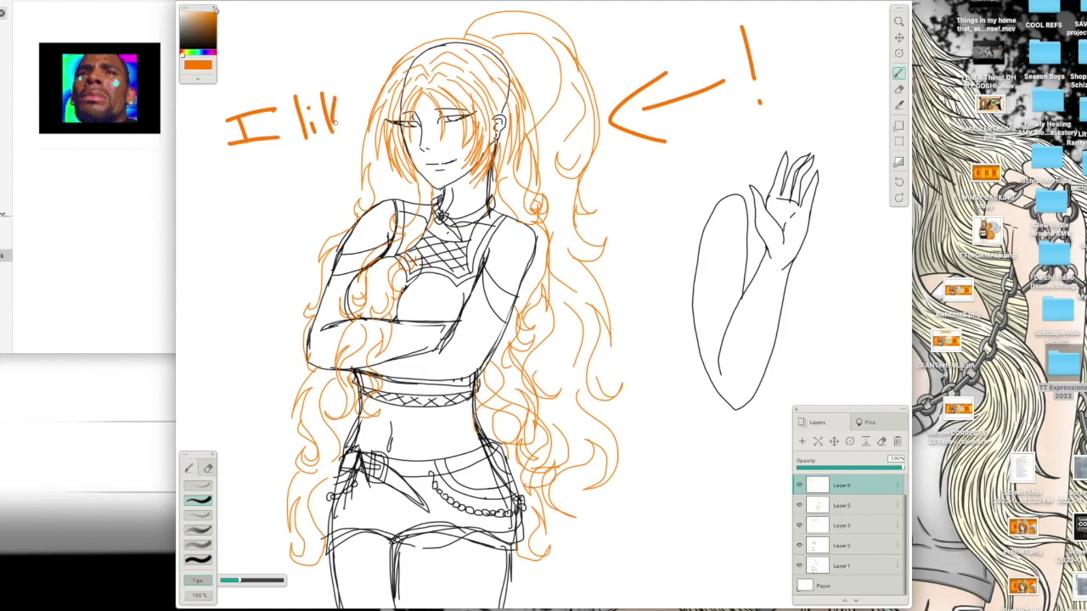
# - Handwrite "OK" in orange beneath the "I like" note beside the character's head
pyautogui.moveTo(251, 230); pyautogui.dragTo(249, 181)
pyautogui.moveTo(274, 166); pyautogui.dragTo(277, 223)
pyautogui.moveTo(310, 163)
pyautogui.mouseDown()
pyautogui.moveTo(285, 192)
pyautogui.moveTo(345, 200)
pyautogui.mouseUp()
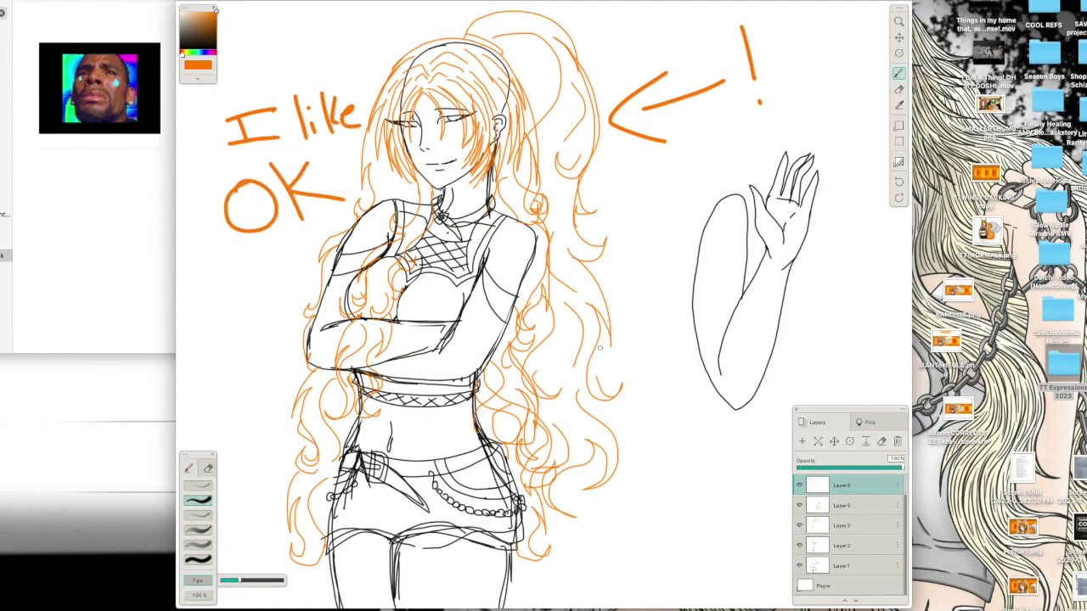
# - Add more orange handwritten marks, including a large X, across the lower hair and the separate arm sketch
pyautogui.moveTo(543, 416); pyautogui.dragTo(626, 357)
pyautogui.moveTo(662, 360)
pyautogui.mouseDown()
pyautogui.moveTo(662, 414)
pyautogui.moveTo(740, 424)
pyautogui.mouseUp()
pyautogui.moveTo(739, 363); pyautogui.dragTo(676, 427)
pyautogui.moveTo(798, 362); pyautogui.dragTo(798, 406)
pyautogui.moveTo(594, 475); pyautogui.dragTo(656, 501)
pyautogui.moveTo(800, 365); pyautogui.dragTo(861, 365)
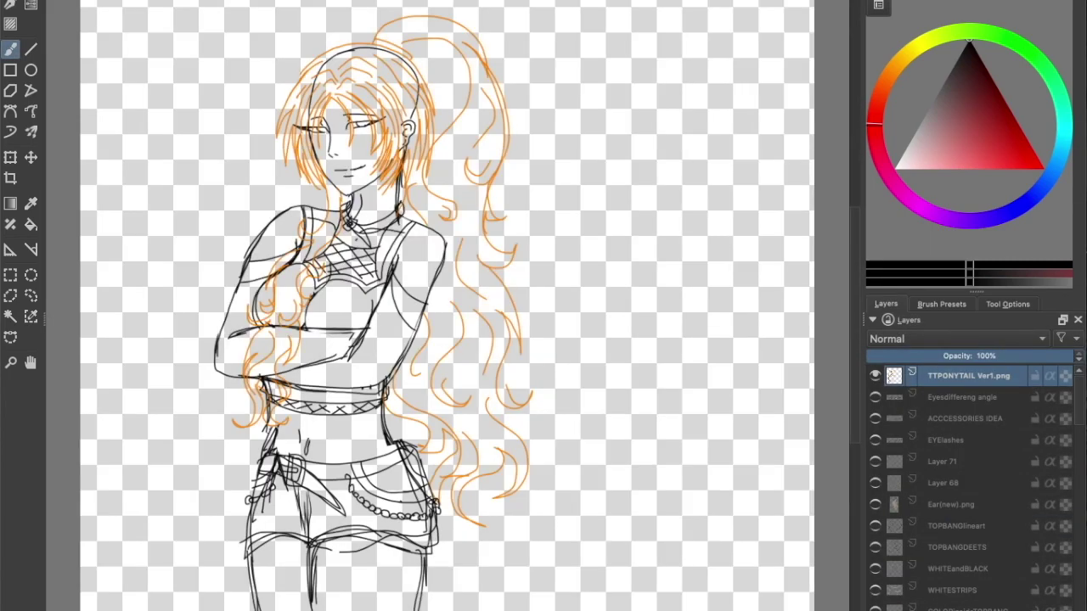
# - Switch to Krita and set up a brush preset in the orange sampled from the sketch's hair lines
pyautogui.click(941, 304)
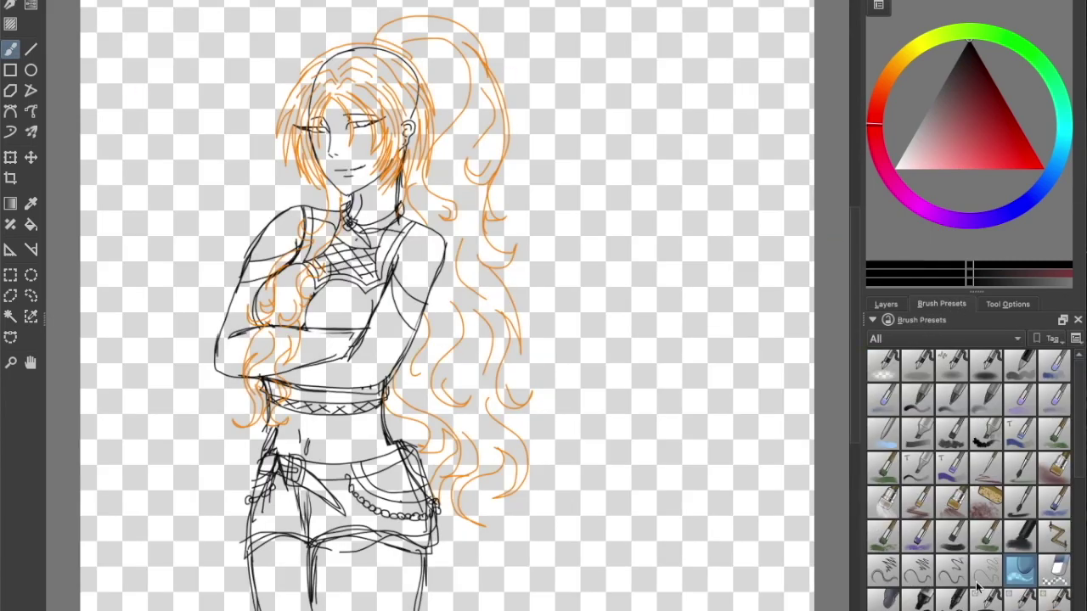
pyautogui.click(31, 204)
pyautogui.click(310, 68)
pyautogui.click(8, 51)
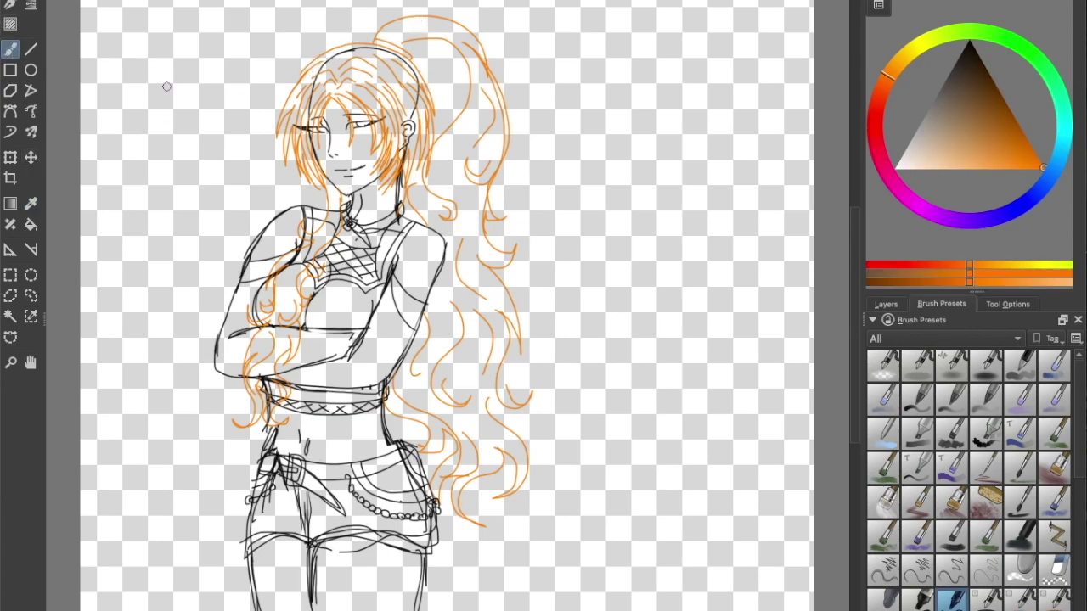
# - Draw orange arrows around the character sketch, pointing inward at its head, lower hair and hips
pyautogui.moveTo(127, 52); pyautogui.dragTo(241, 165)
pyautogui.moveTo(146, 138); pyautogui.dragTo(248, 61)
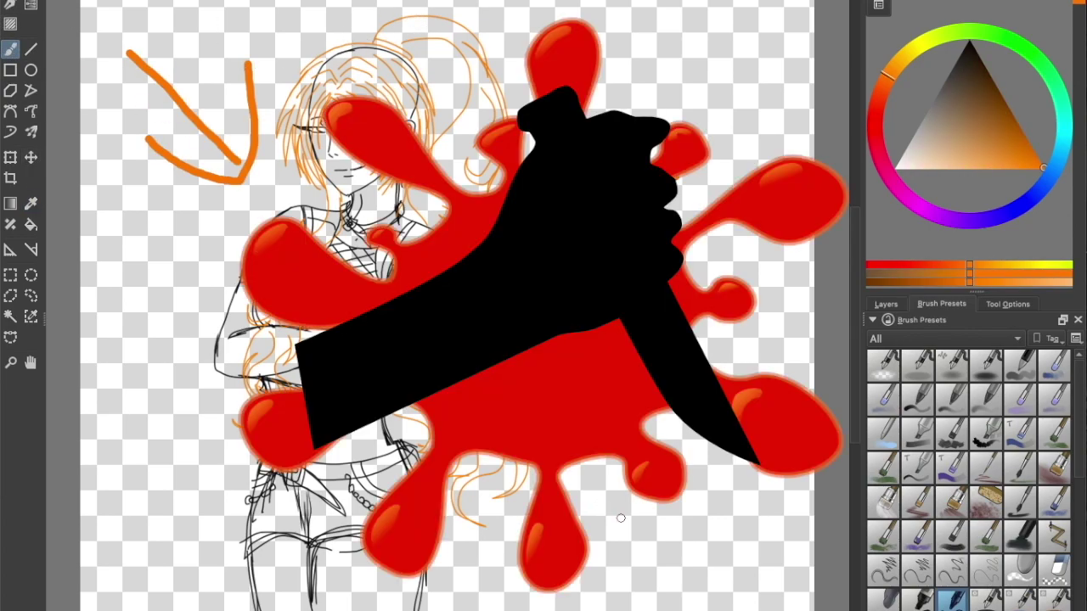
pyautogui.moveTo(670, 552); pyautogui.dragTo(517, 494)
pyautogui.moveTo(506, 540); pyautogui.dragTo(579, 488)
pyautogui.moveTo(103, 498); pyautogui.dragTo(214, 442)
pyautogui.moveTo(161, 412); pyautogui.dragTo(227, 476)
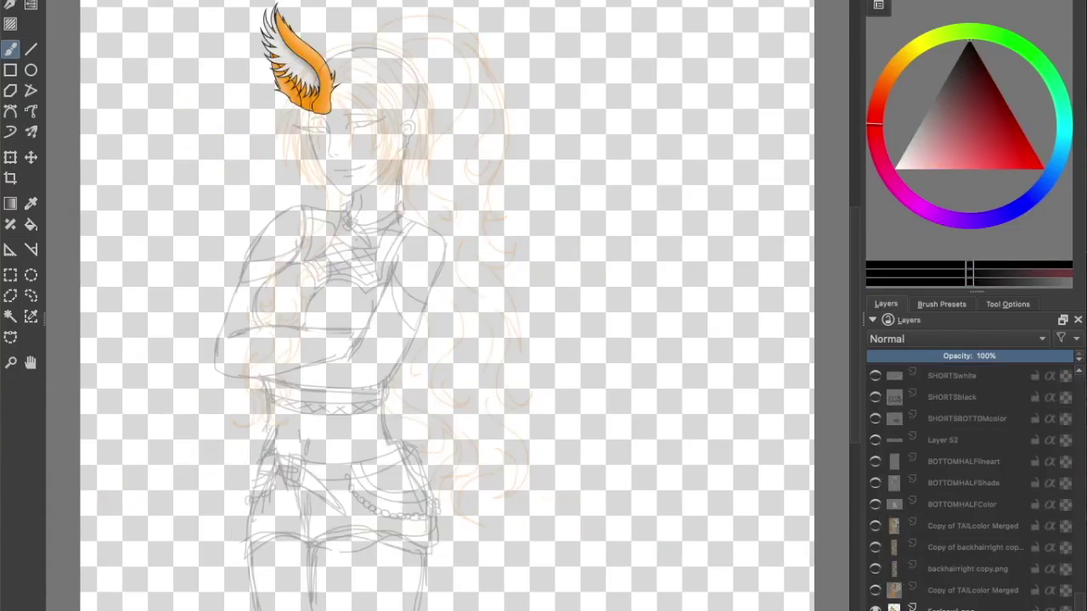
# - Show the two tail layers, the back hair layers, and the BOTTOMHALF colour, shade and lineart layers
pyautogui.scroll(2, 876, 608)
pyautogui.click(876, 610)
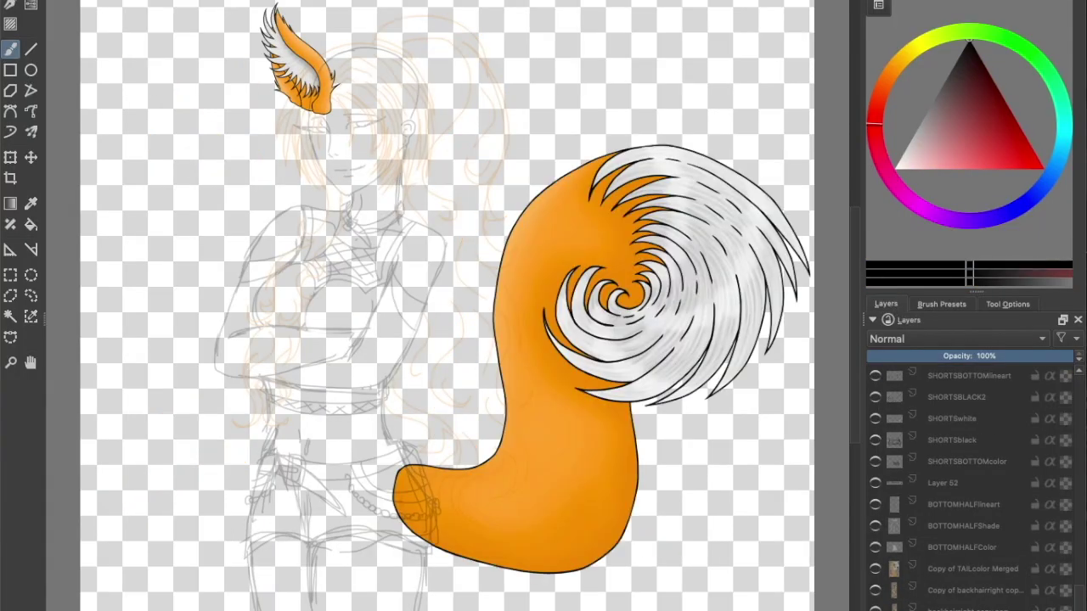
pyautogui.click(875, 609)
pyautogui.click(875, 592)
pyautogui.click(876, 571)
pyautogui.click(876, 550)
pyautogui.click(877, 528)
pyautogui.click(876, 506)
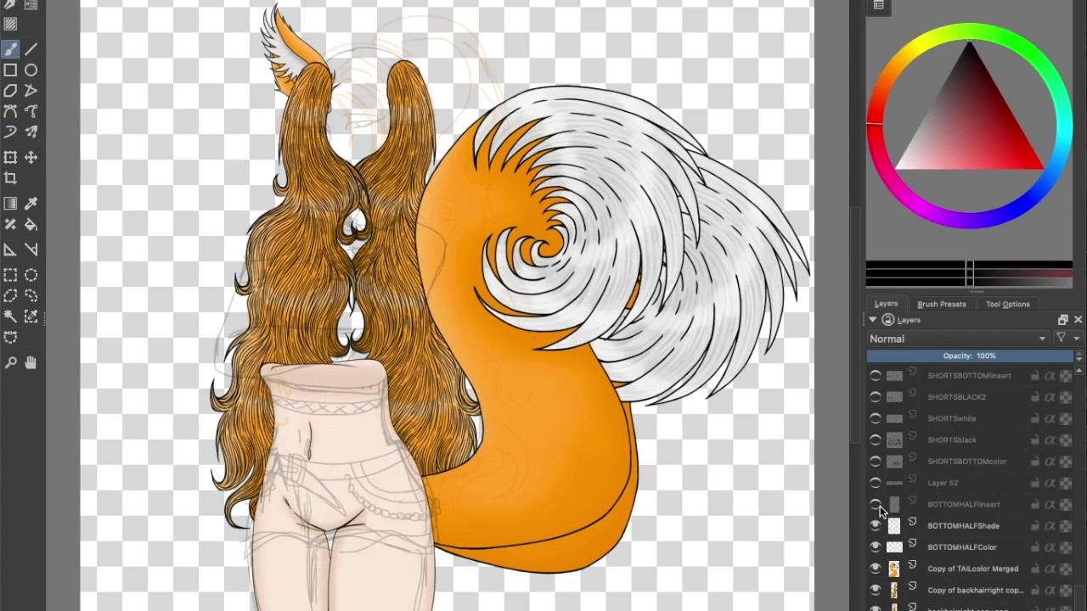
# - Show the shorts and belt layers and the TANKTOPBOTTOM colour, shade and lineart layers
pyautogui.scroll(6, 900, 587)
pyautogui.click(877, 590)
pyautogui.click(878, 569)
pyautogui.click(877, 548)
pyautogui.scroll(6, 878, 570)
pyautogui.click(877, 570)
pyautogui.click(877, 526)
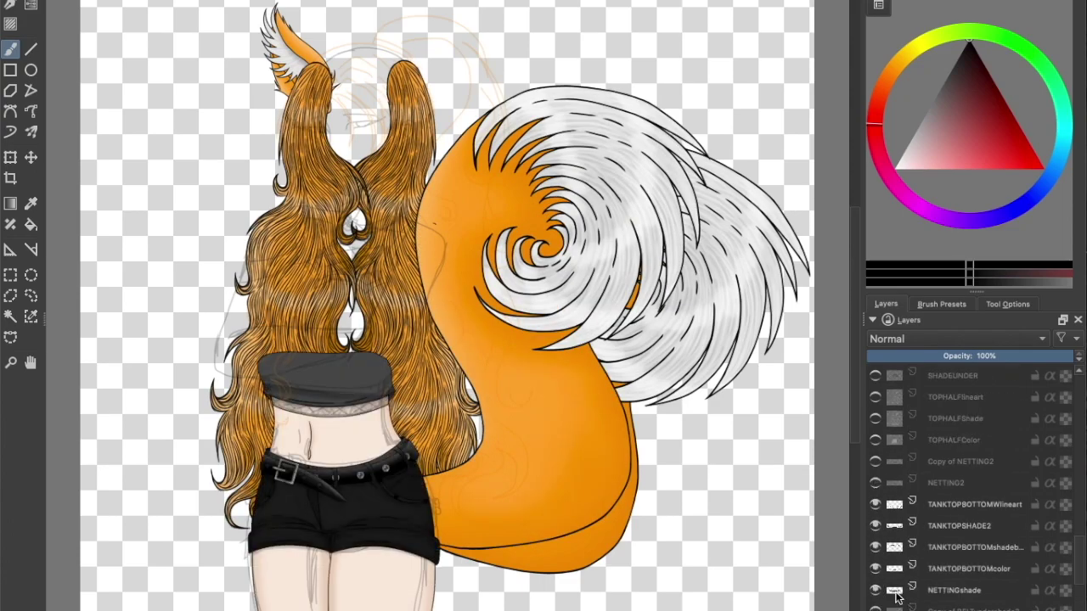
# - Show the netting, TOPHALF, tank top, collar and side bang layers of the upper body
pyautogui.scroll(6, 898, 597)
pyautogui.click(876, 591)
pyautogui.click(877, 550)
pyautogui.click(876, 506)
pyautogui.scroll(6, 934, 528)
pyautogui.click(876, 527)
pyautogui.scroll(6, 891, 525)
pyautogui.click(876, 527)
pyautogui.click(877, 506)
pyautogui.click(876, 485)
# - Show the head layers and the eye layers from WHITES up to the copy of WHITEsINSIDE1
pyautogui.scroll(6, 883, 526)
pyautogui.click(877, 591)
pyautogui.click(876, 549)
pyautogui.click(877, 527)
pyautogui.click(876, 505)
pyautogui.click(876, 484)
pyautogui.click(877, 463)
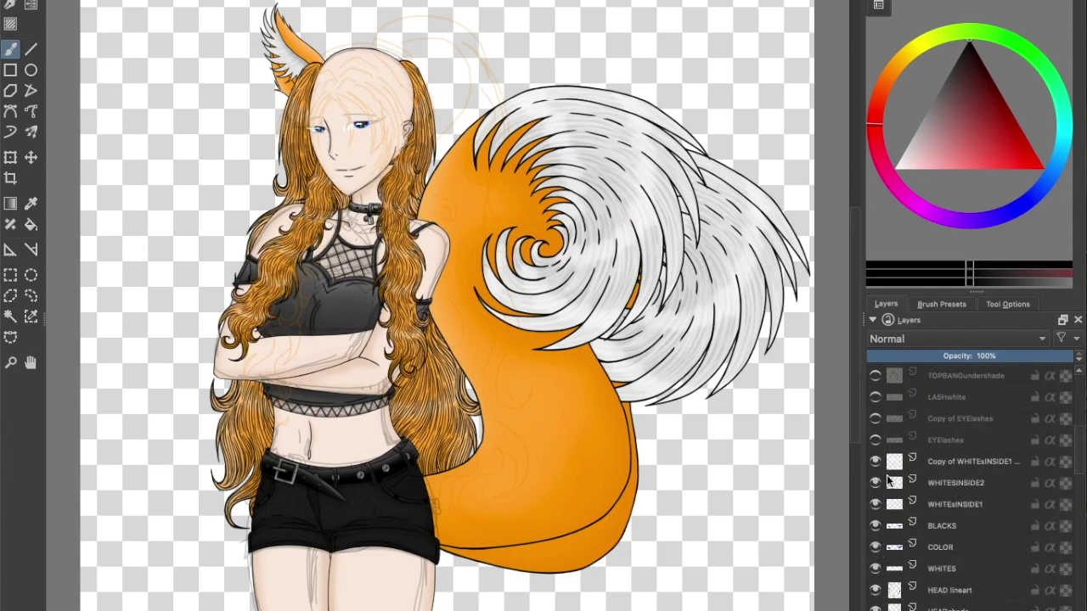
# - Show the eyelash layers and the top bang's undershade, colour and WHITESTRIPS layers
pyautogui.scroll(6, 887, 481)
pyautogui.click(876, 591)
pyautogui.click(877, 570)
pyautogui.click(876, 549)
pyautogui.click(876, 484)
pyautogui.scroll(6, 933, 510)
pyautogui.click(876, 609)
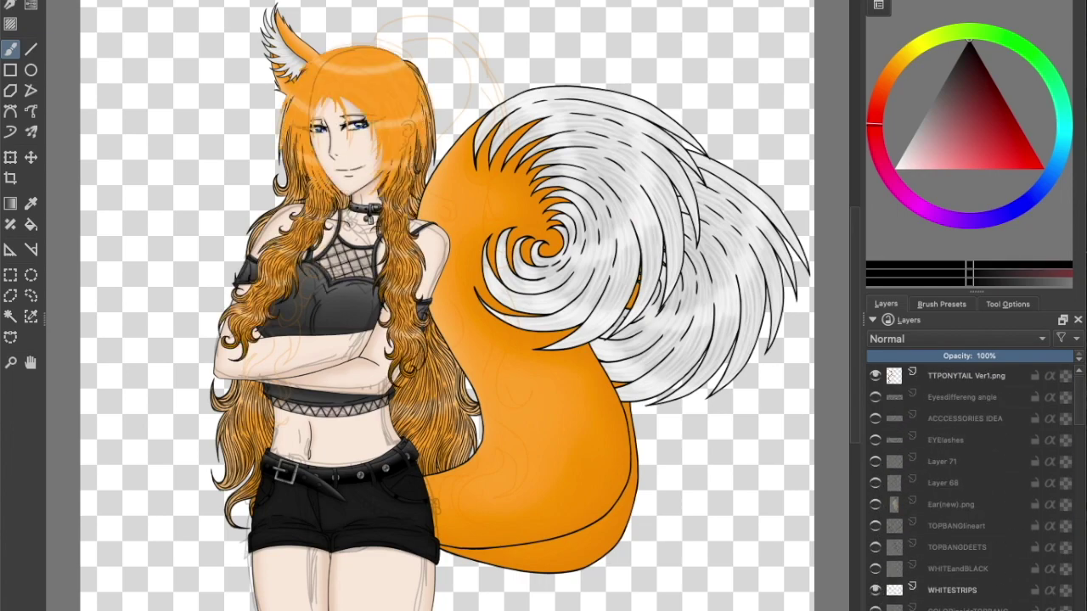
# - Show the remaining top bang detail and lineart, Ear(new).png, Layer 71 and EYElashes layers, and hide TTPONYTAIL Ver1.png
pyautogui.click(876, 570)
pyautogui.click(877, 548)
pyautogui.click(876, 527)
pyautogui.click(876, 505)
pyautogui.click(876, 463)
pyautogui.click(876, 441)
pyautogui.click(876, 376)
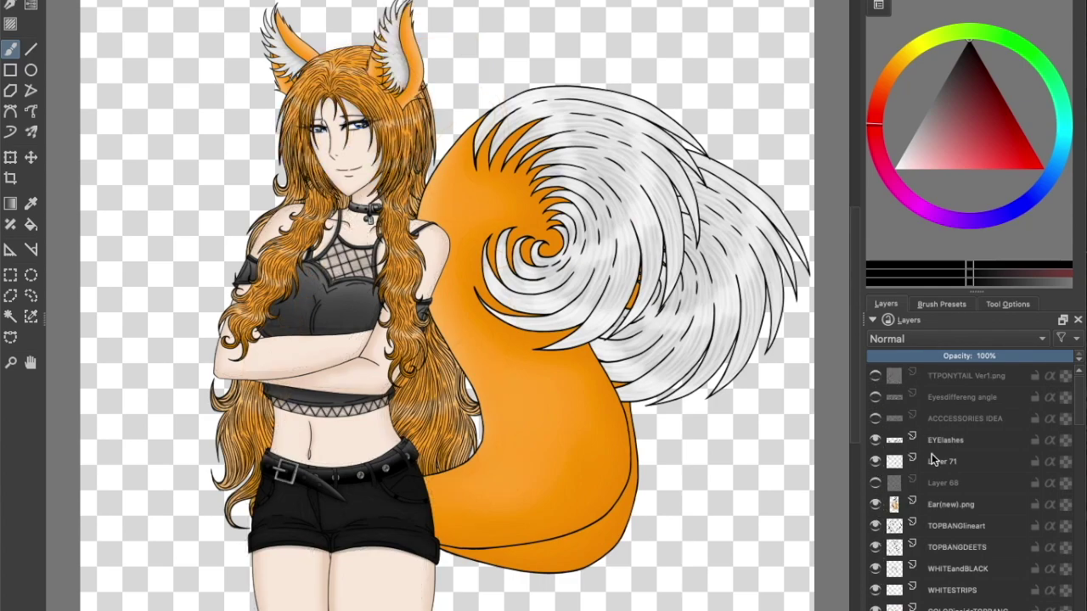
# - Select the Copy of SIDEBANGLEFTC layer and move the side bang piece slightly to the left
pyautogui.scroll(-8, 914, 425)
pyautogui.click(973, 569)
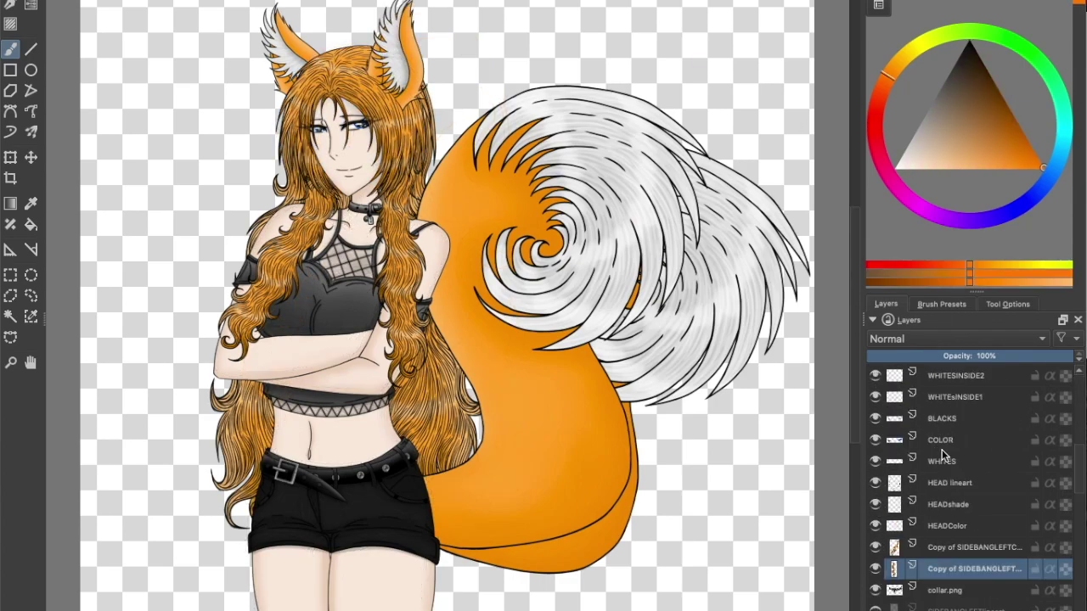
pyautogui.click(948, 548)
pyautogui.click(30, 158)
pyautogui.moveTo(396, 235)
pyautogui.mouseDown()
pyautogui.moveTo(261, 228)
pyautogui.moveTo(387, 236)
pyautogui.mouseUp()
# - Move the rear tail layer, the lower Copy of TAILcolor Merged, slightly right and down
pyautogui.scroll(-5, 959, 475)
pyautogui.click(934, 590)
pyautogui.moveTo(521, 292); pyautogui.dragTo(565, 303)
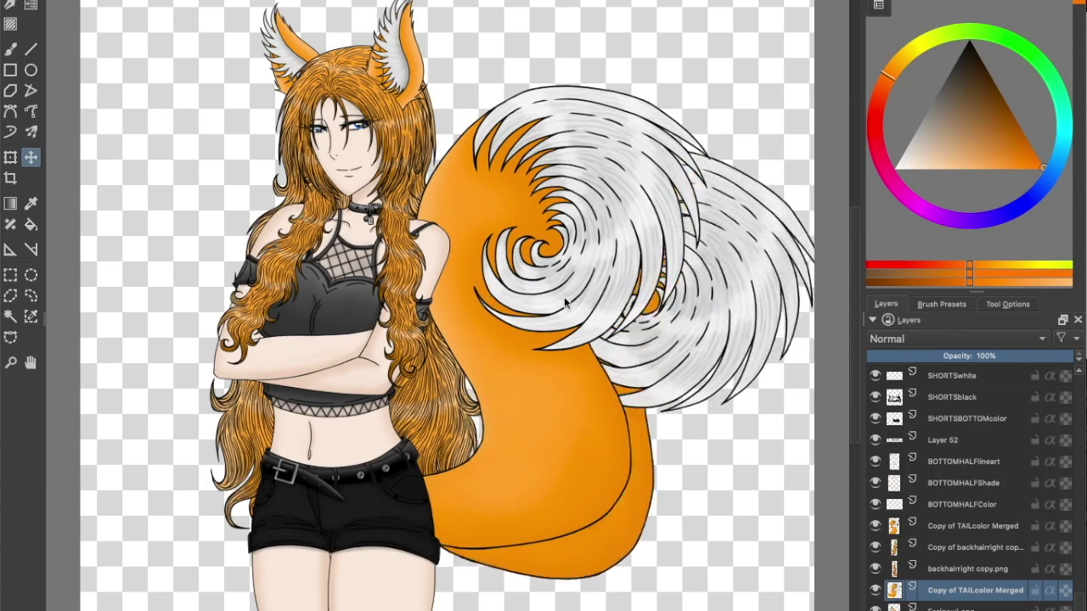
# - Try repositioning and rotating the backhairright copy.png hair piece with a free transform
pyautogui.click(934, 569)
pyautogui.hotkey('ctrl', 't')
pyautogui.moveTo(541, 344)
pyautogui.mouseDown()
pyautogui.moveTo(558, 318)
pyautogui.moveTo(546, 347)
pyautogui.mouseUp()
pyautogui.moveTo(414, 297); pyautogui.dragTo(416, 86)
pyautogui.moveTo(594, 266)
pyautogui.mouseDown()
pyautogui.moveTo(626, 231)
pyautogui.moveTo(608, 257)
pyautogui.mouseUp()
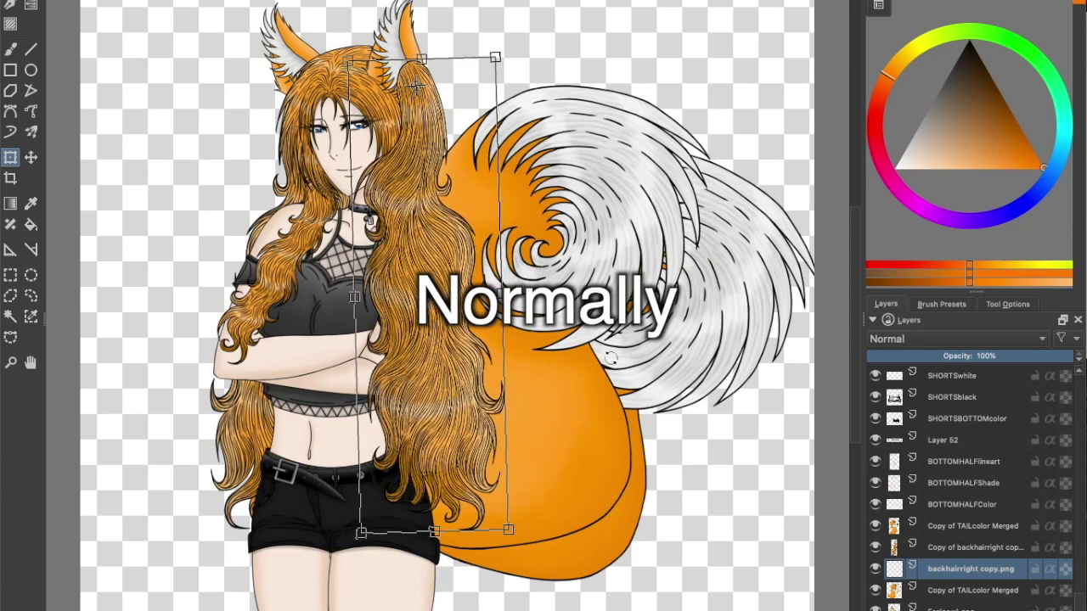
pyautogui.moveTo(611, 358); pyautogui.dragTo(648, 467)
# - Circle the whole fox character in orange and draw a large checkmark across it on Layer 71
pyautogui.click(30, 362)
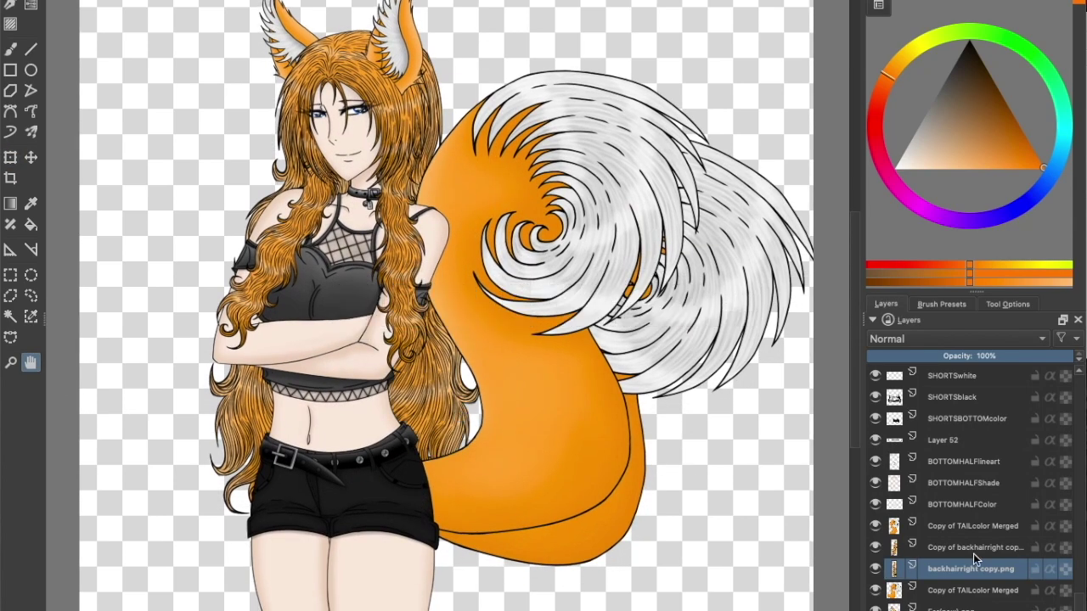
pyautogui.moveTo(528, 239); pyautogui.dragTo(520, 258)
pyautogui.click(10, 51)
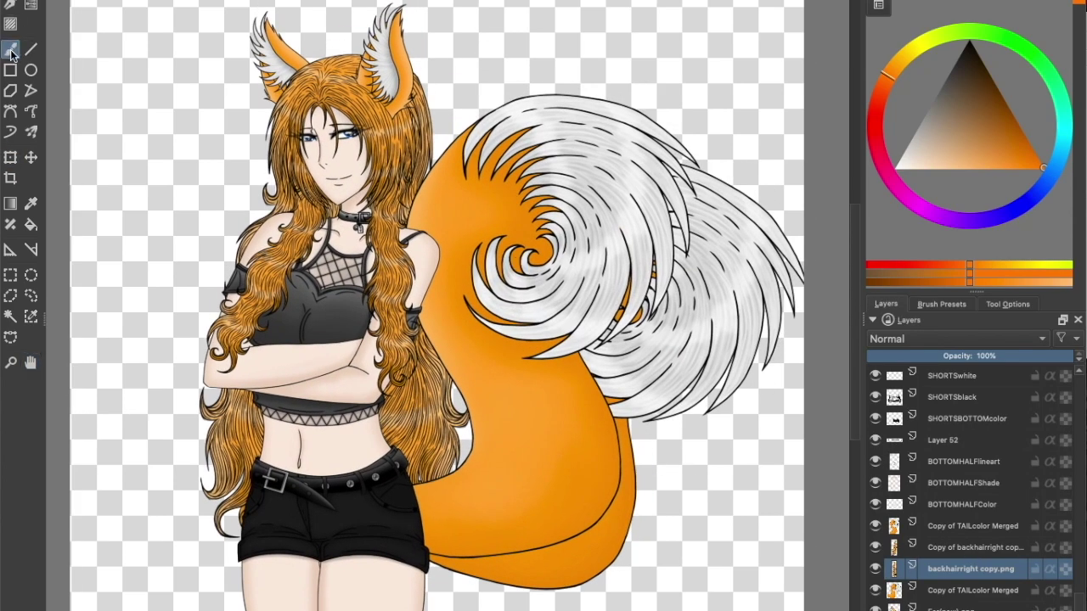
pyautogui.moveTo(606, 61)
pyautogui.mouseDown()
pyautogui.moveTo(761, 270)
pyautogui.moveTo(476, 20)
pyautogui.mouseUp()
pyautogui.scroll(20, 960, 484)
pyautogui.click(943, 462)
pyautogui.moveTo(294, 189)
pyautogui.mouseDown()
pyautogui.moveTo(506, 209)
pyautogui.moveTo(571, 33)
pyautogui.mouseUp()
# - Handwrite a short orange word starting with "G" across the area of the character's head
pyautogui.moveTo(206, 122); pyautogui.dragTo(188, 153)
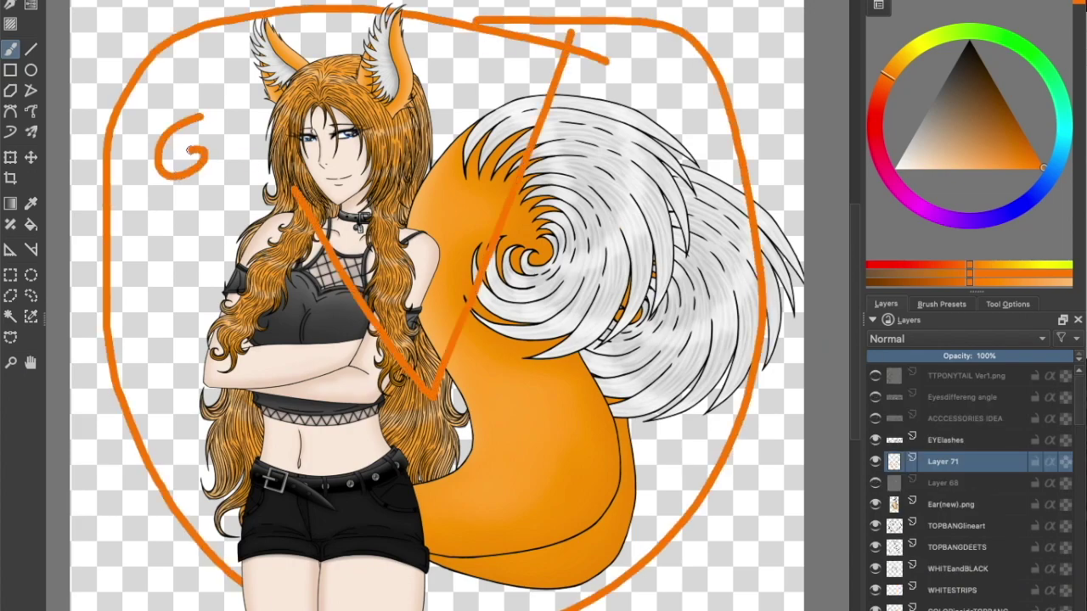
pyautogui.moveTo(248, 114); pyautogui.dragTo(246, 116)
pyautogui.moveTo(316, 107); pyautogui.dragTo(313, 109)
pyautogui.moveTo(367, 92); pyautogui.dragTo(368, 95)
pyautogui.moveTo(433, 66); pyautogui.dragTo(442, 88)
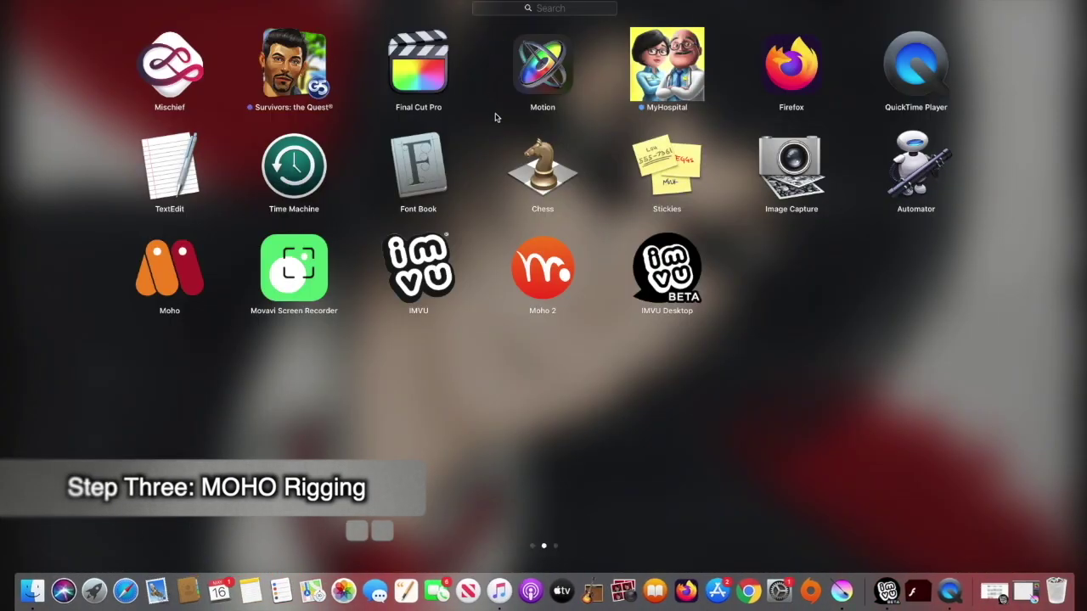
# - Switch to Moho 2 and import all the PNG files in the Pieces folder, from Backear.png to Tophalf.png
pyautogui.click(546, 262)
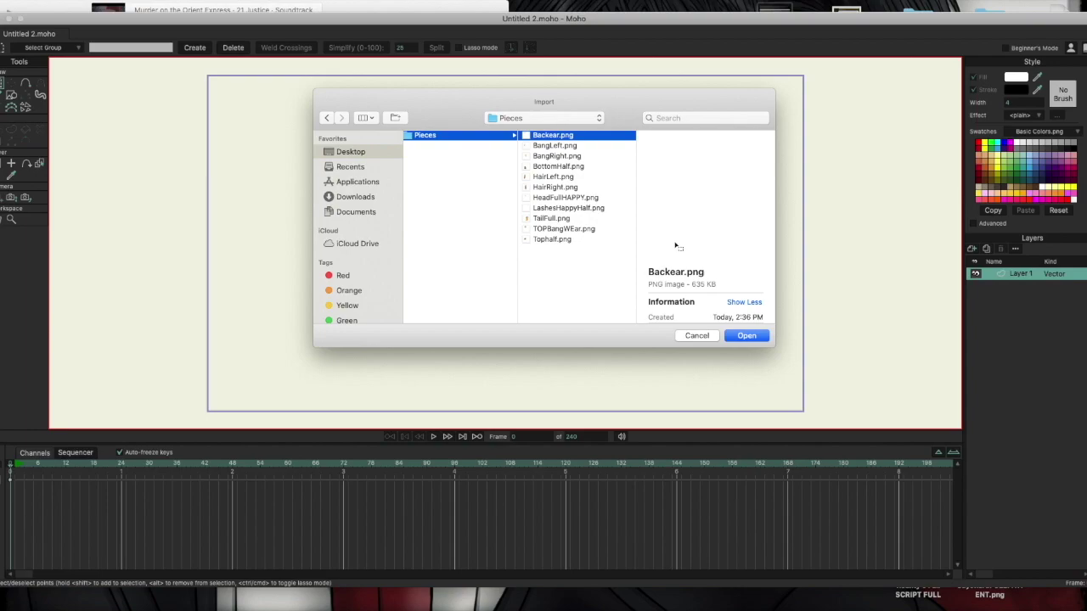
pyautogui.keyDown('shift'); pyautogui.click(563, 242); pyautogui.keyUp('shift')
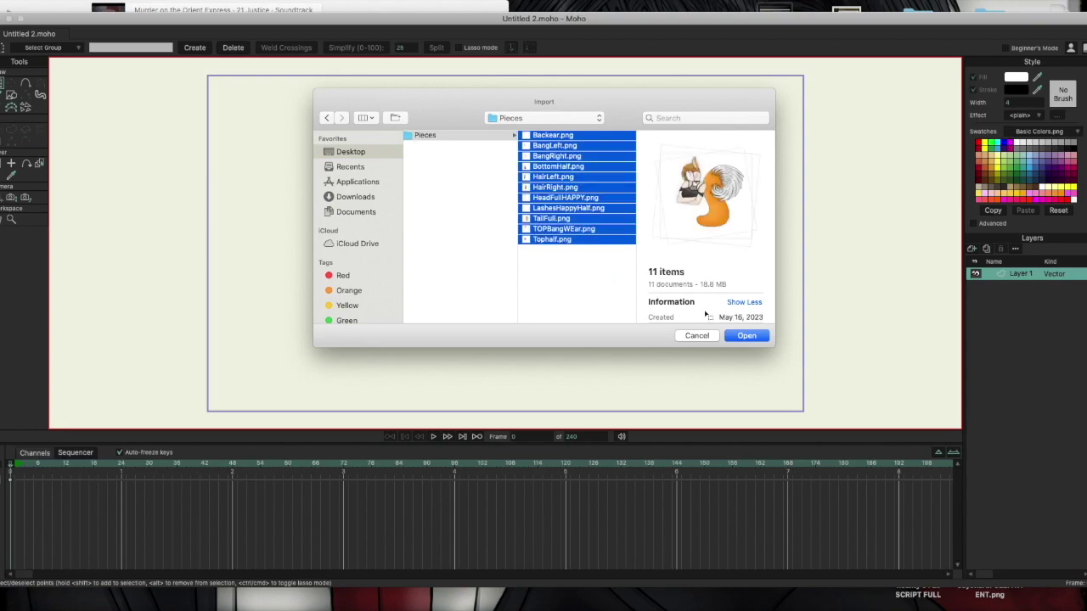
pyautogui.click(747, 336)
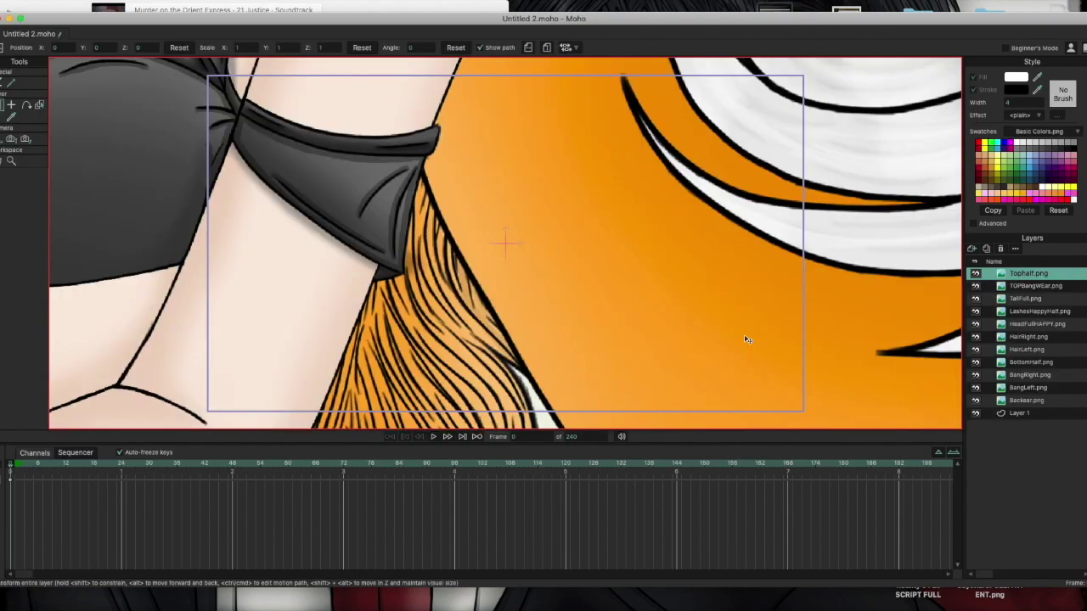
# - Scale the ALL group to about 0.22 and move it down and left so the character's upper body fills the frame
pyautogui.scroll(-4, 710, 319)
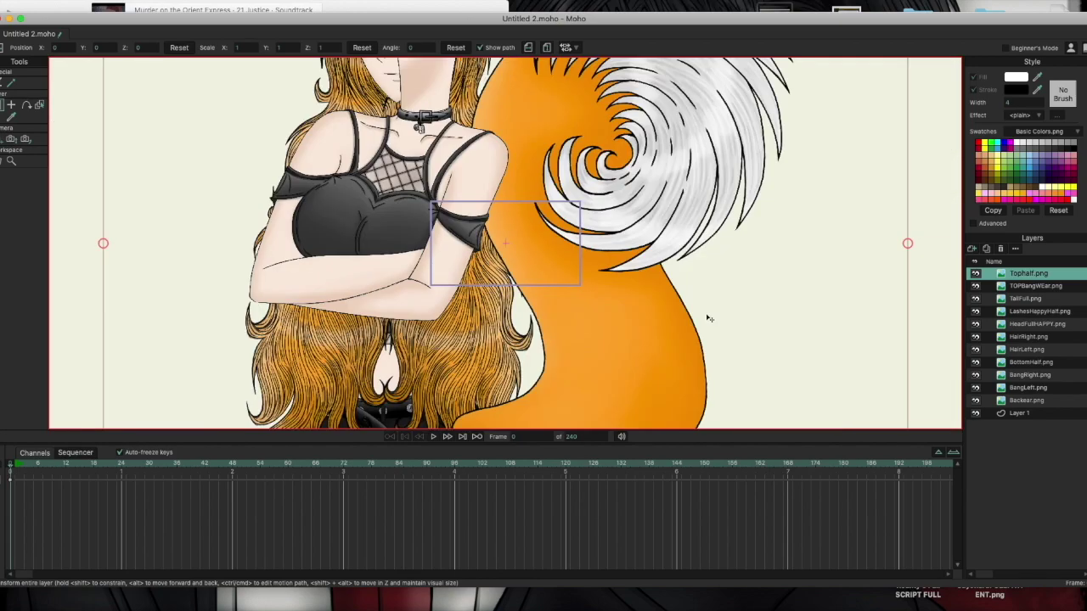
pyautogui.scroll(1, 709, 319)
pyautogui.scroll(-1, 709, 318)
pyautogui.scroll(1, 709, 319)
pyautogui.scroll(-1, 709, 319)
pyautogui.scroll(1, 709, 319)
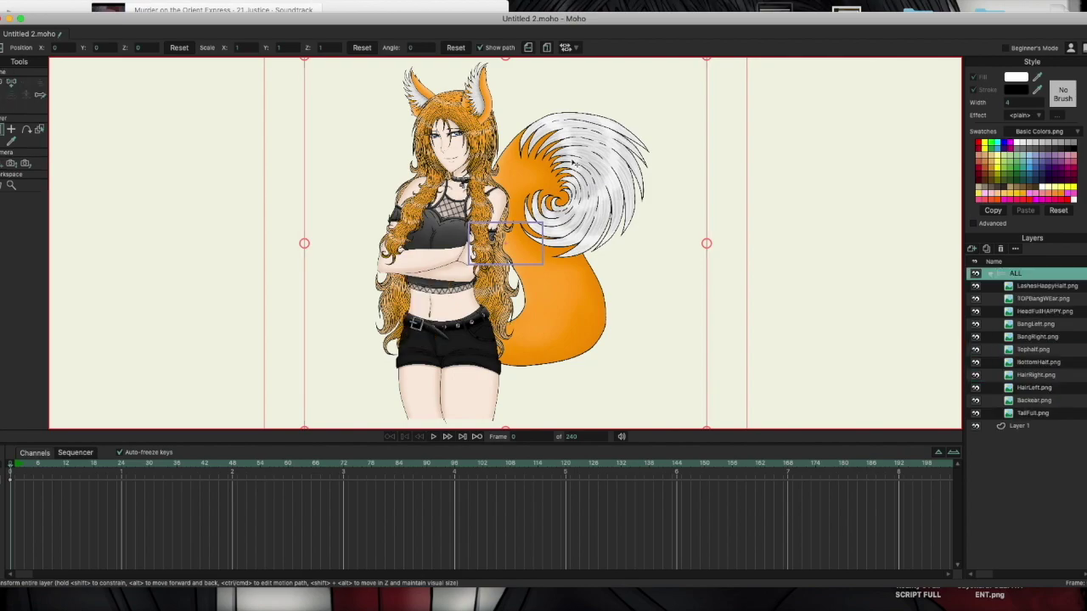
pyautogui.scroll(-5, 572, 165)
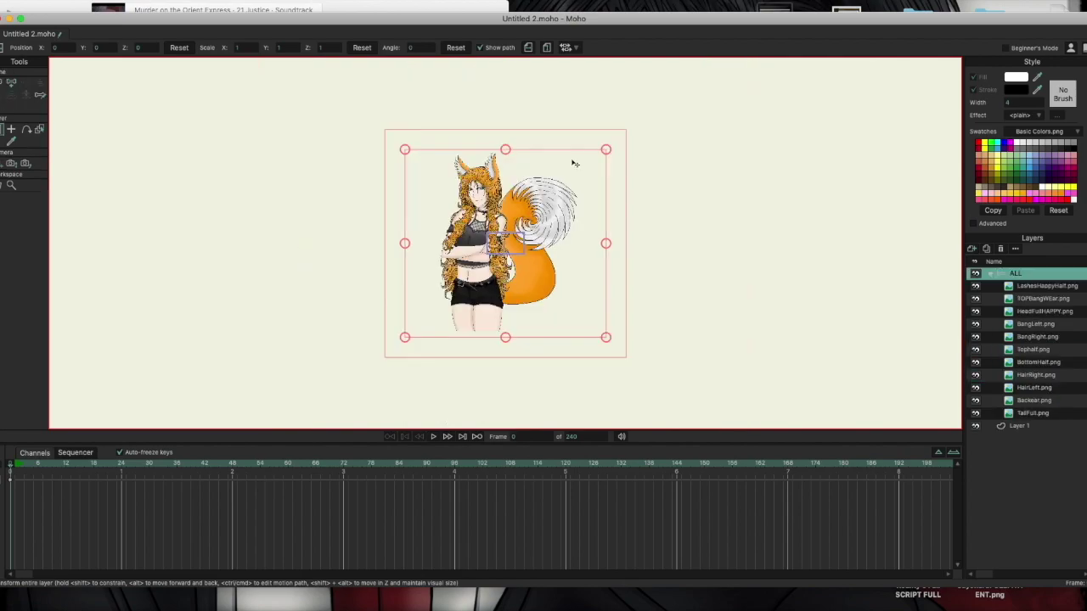
pyautogui.moveTo(550, 191); pyautogui.dragTo(517, 214)
pyautogui.moveTo(506, 240); pyautogui.dragTo(507, 248)
pyautogui.scroll(5, 624, 217)
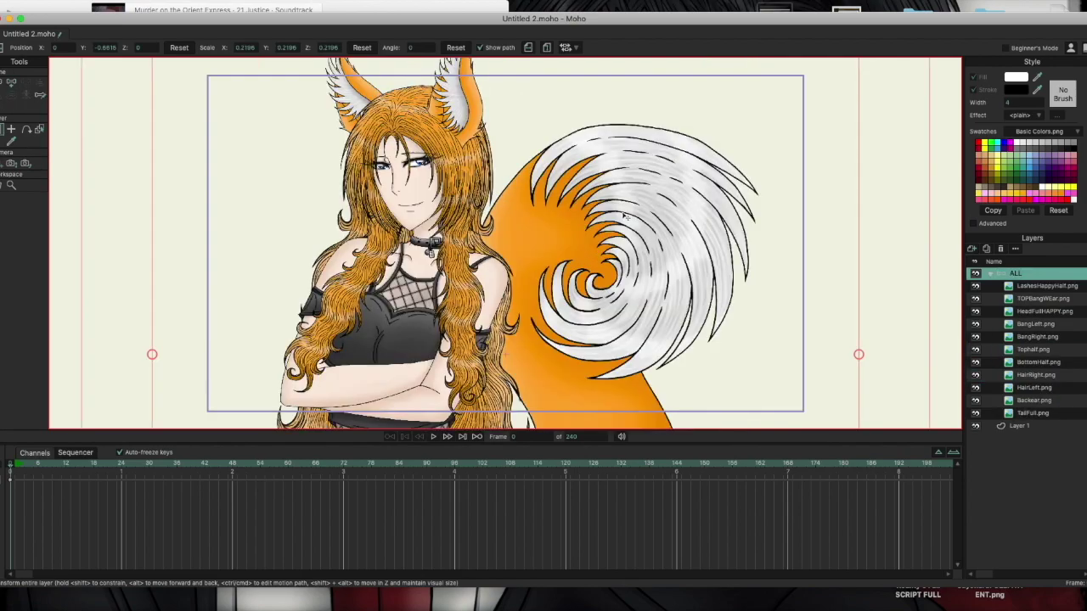
pyautogui.moveTo(440, 206); pyautogui.dragTo(378, 208)
# - Move the TailFull.png layer down to about Y -3.29 and return the timeline to frame 0
pyautogui.click(1032, 413)
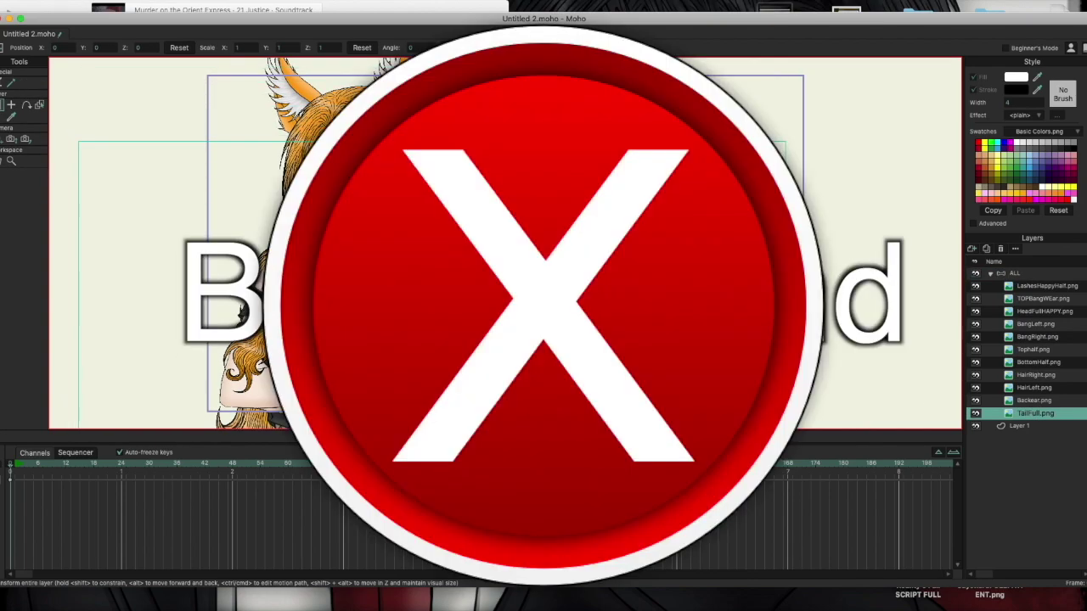
pyautogui.moveTo(479, 324)
pyautogui.mouseDown()
pyautogui.moveTo(515, 352)
pyautogui.moveTo(497, 327)
pyautogui.mouseUp()
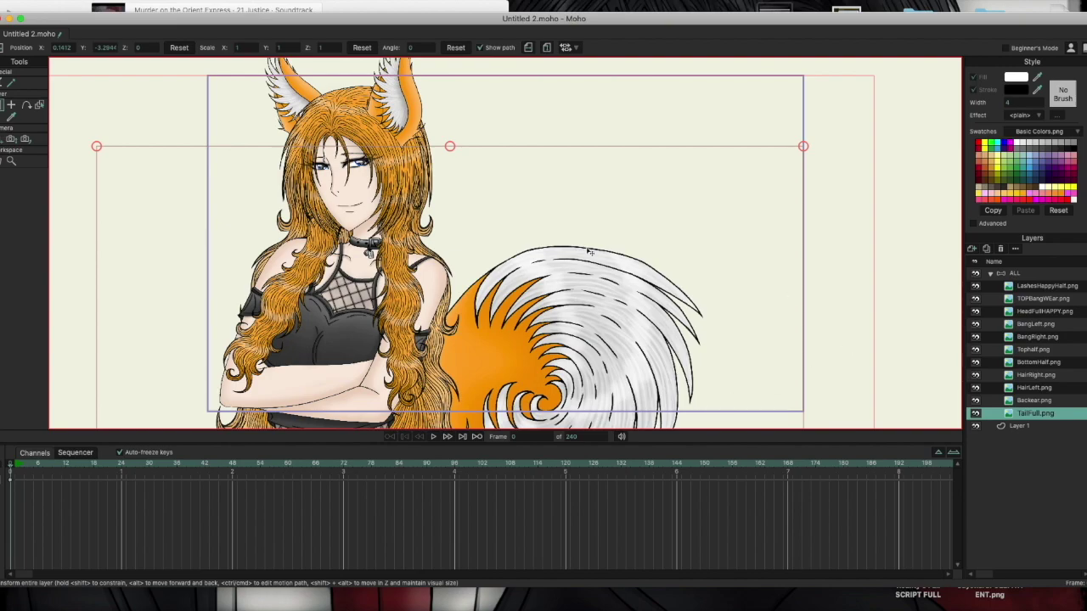
pyautogui.moveTo(67, 464); pyautogui.dragTo(9, 467)
# - Create a bone layer named TOPBANG above TOPBangWEar.png and nest that image inside it
pyautogui.click(1025, 287)
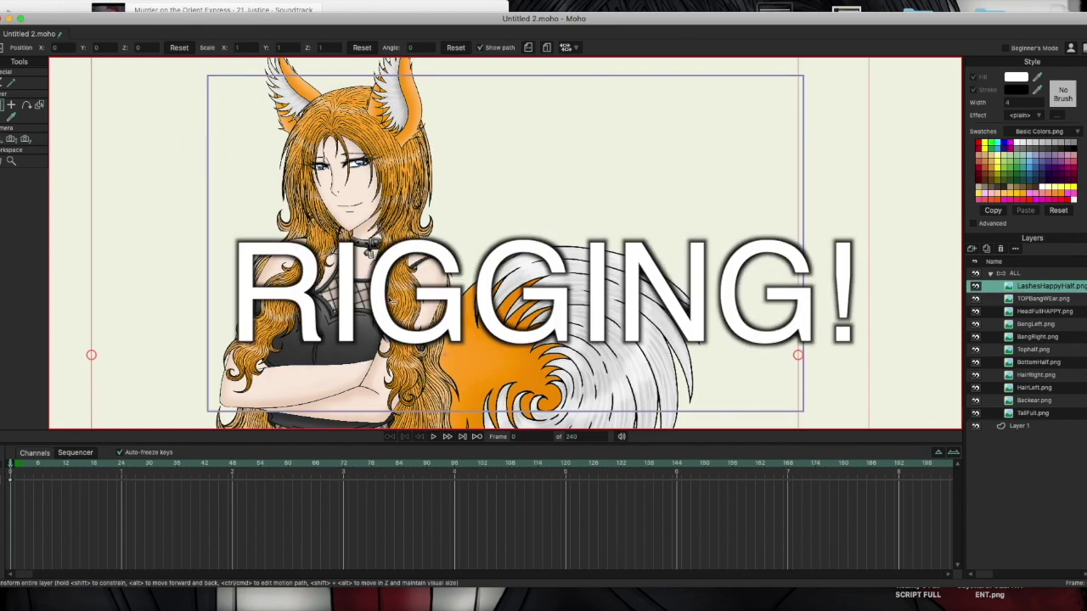
pyautogui.click(1028, 301)
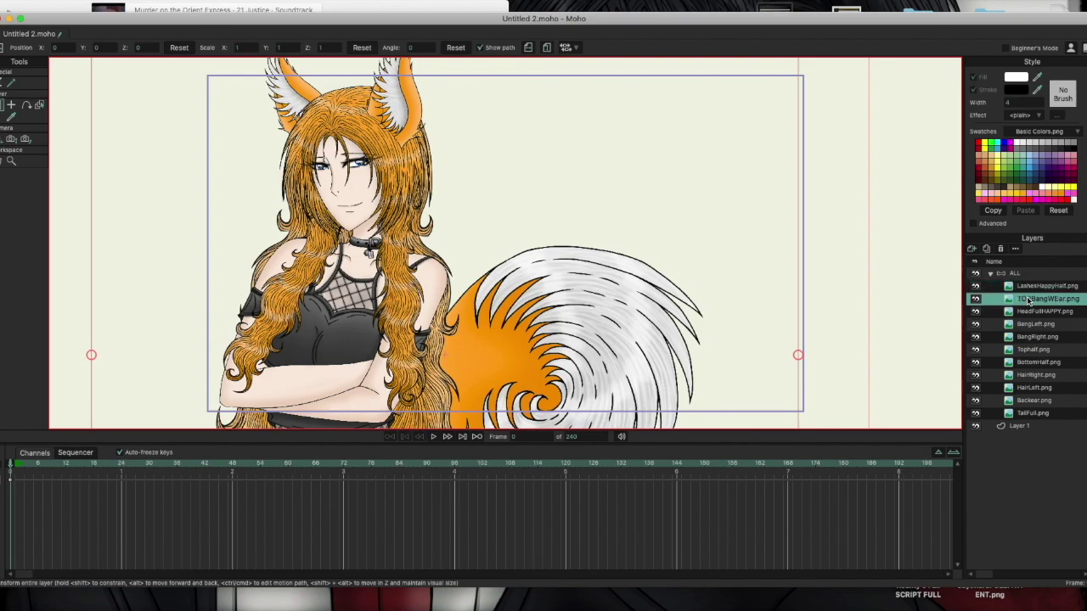
pyautogui.click(971, 249)
pyautogui.click(983, 279)
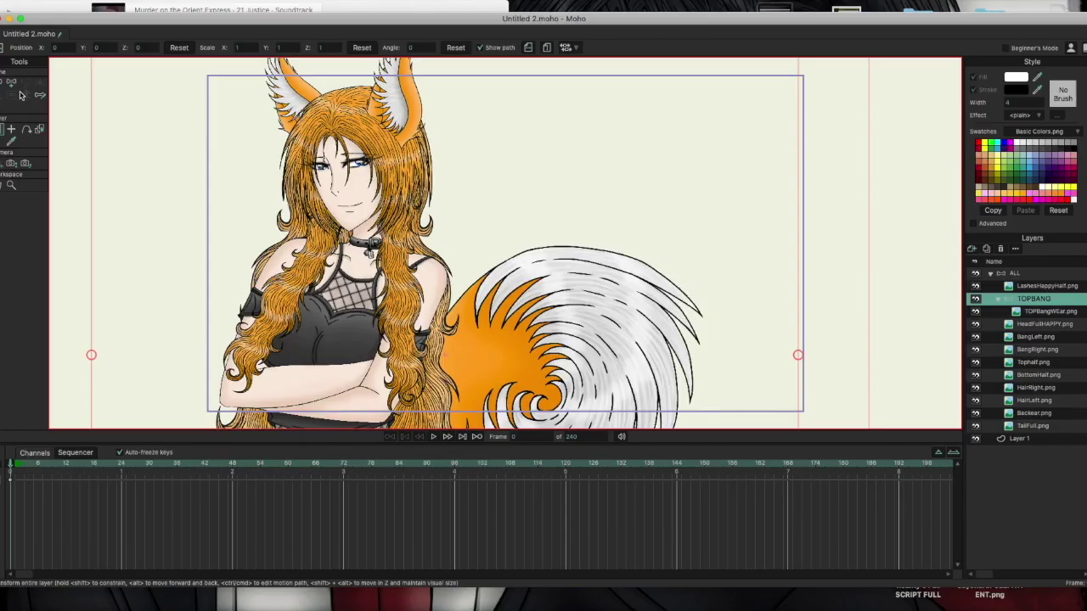
# - Add bones to the TOPBANG layer, running from the top of the head down through the bangs
pyautogui.click(12, 83)
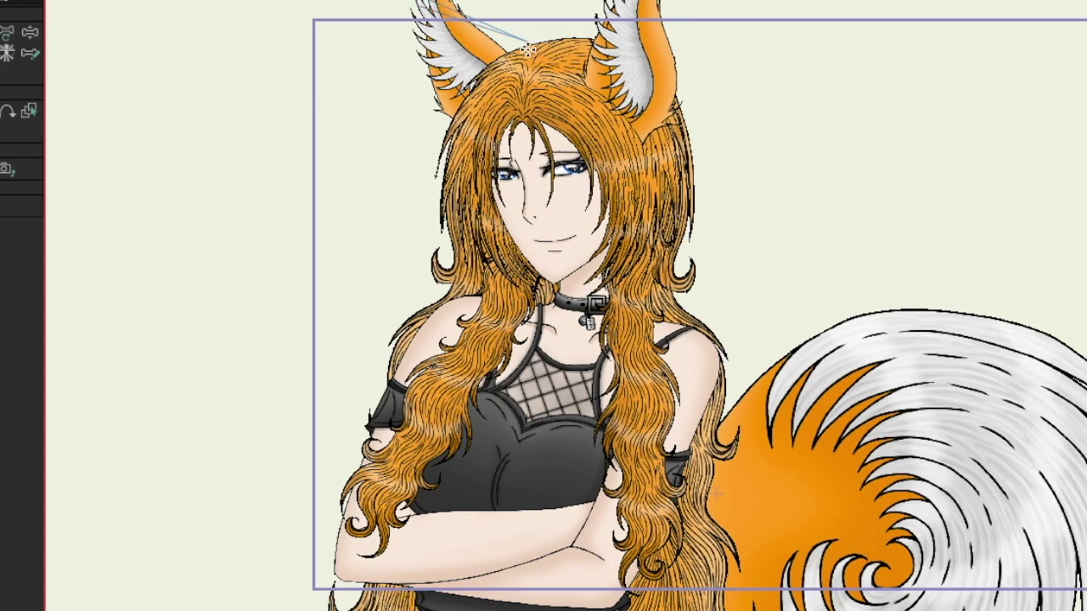
pyautogui.moveTo(333, 90); pyautogui.dragTo(333, 133)
pyautogui.moveTo(525, 114); pyautogui.dragTo(540, 289)
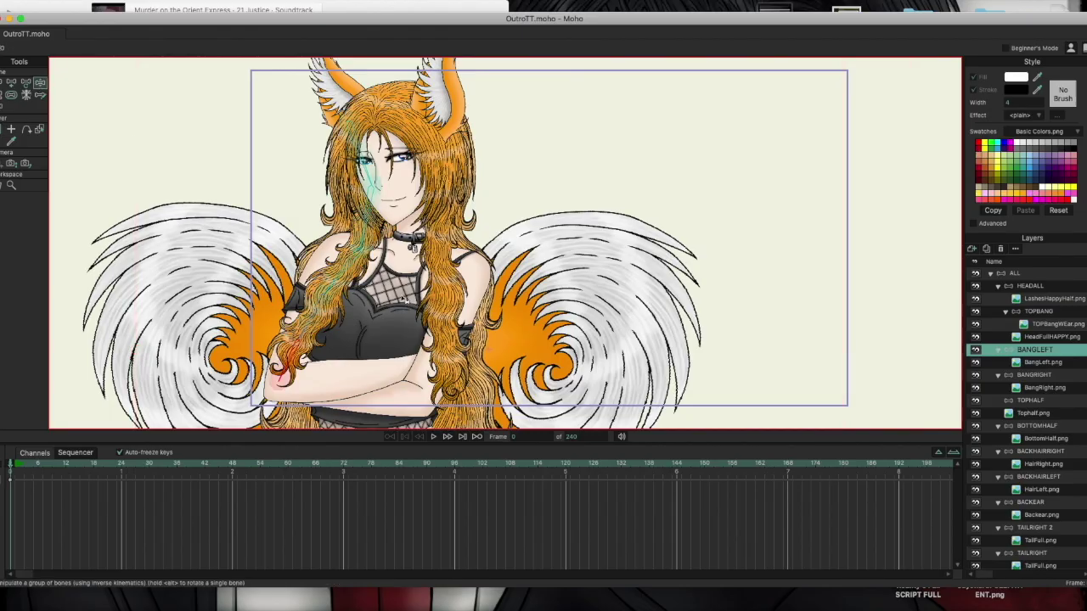
# - Test-pose the BANGLEFT hair bones and the BACKEAR bones at frame 24, and undo the test poses
pyautogui.click(122, 465)
pyautogui.moveTo(351, 263); pyautogui.dragTo(368, 278)
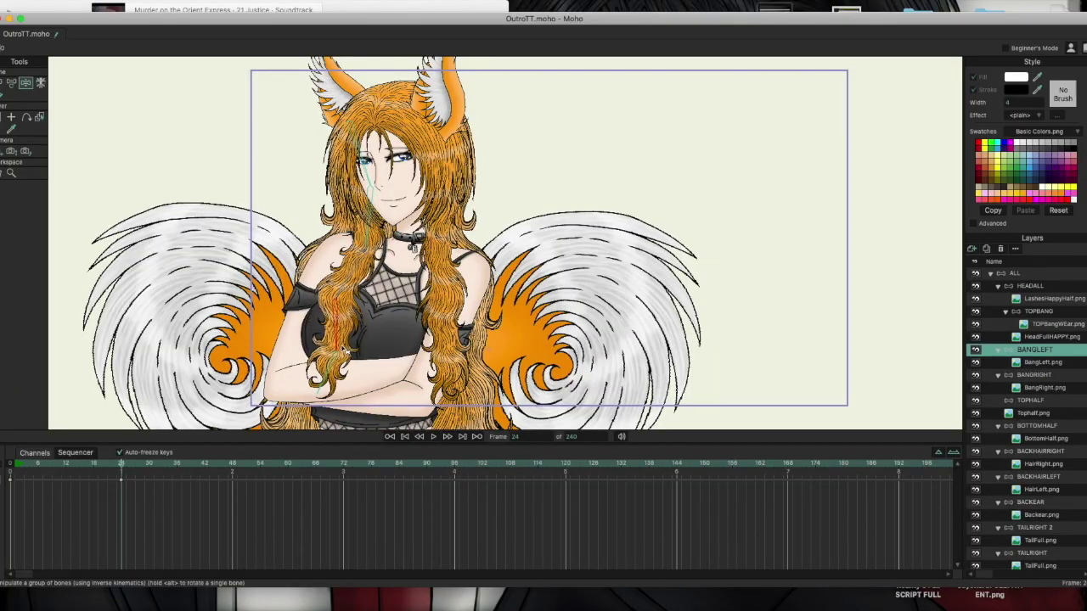
pyautogui.moveTo(370, 204); pyautogui.dragTo(363, 162)
pyautogui.moveTo(297, 366); pyautogui.dragTo(344, 371)
pyautogui.press('super+z')
pyautogui.press('super+z')
pyautogui.press('super+z')
pyautogui.press('super+z')
pyautogui.press('super+z')
pyautogui.moveTo(349, 114); pyautogui.dragTo(287, 133)
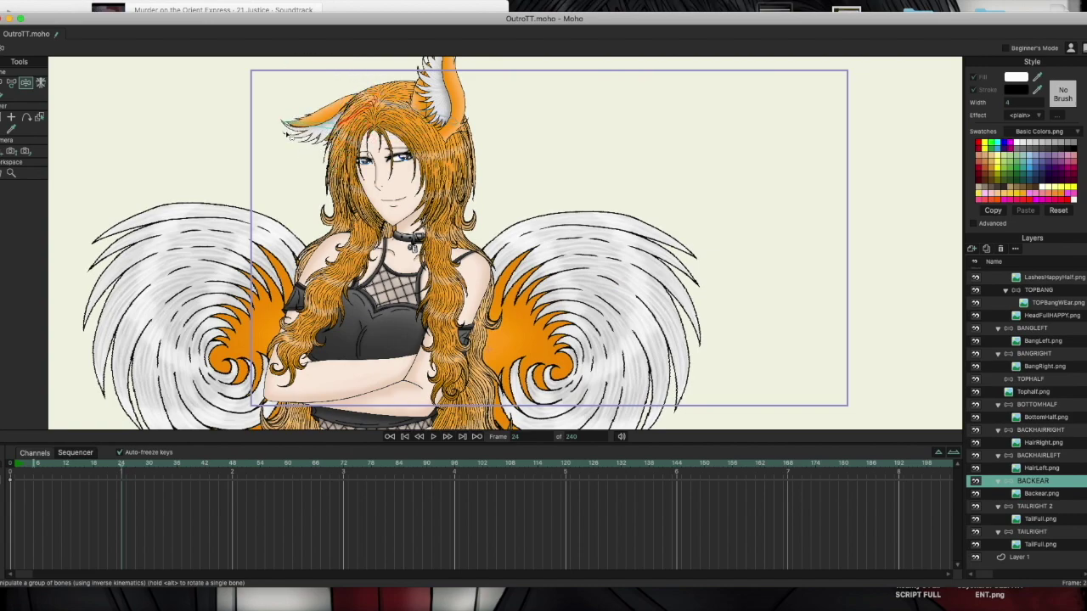
pyautogui.press('super+z')
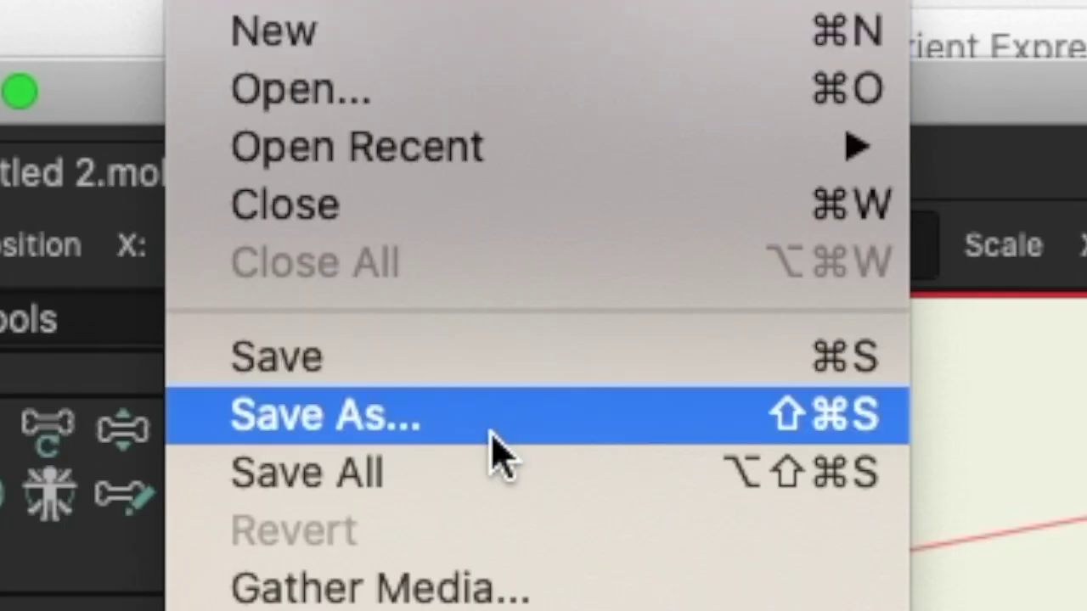
# - Save the project in the Pieces folder under the name OutroTT
pyautogui.click(490, 433)
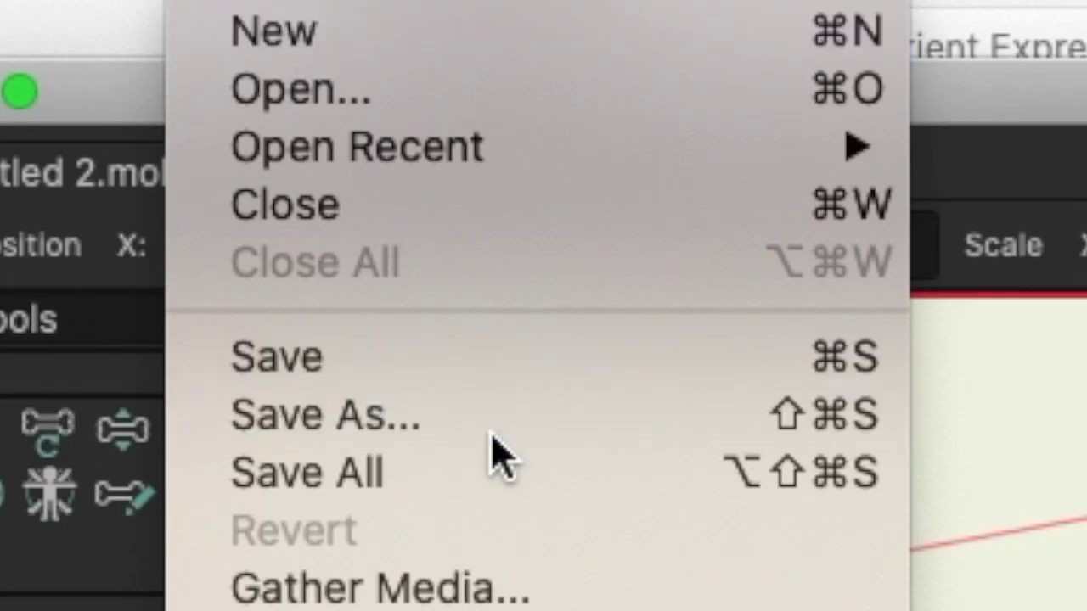
pyautogui.click(488, 415)
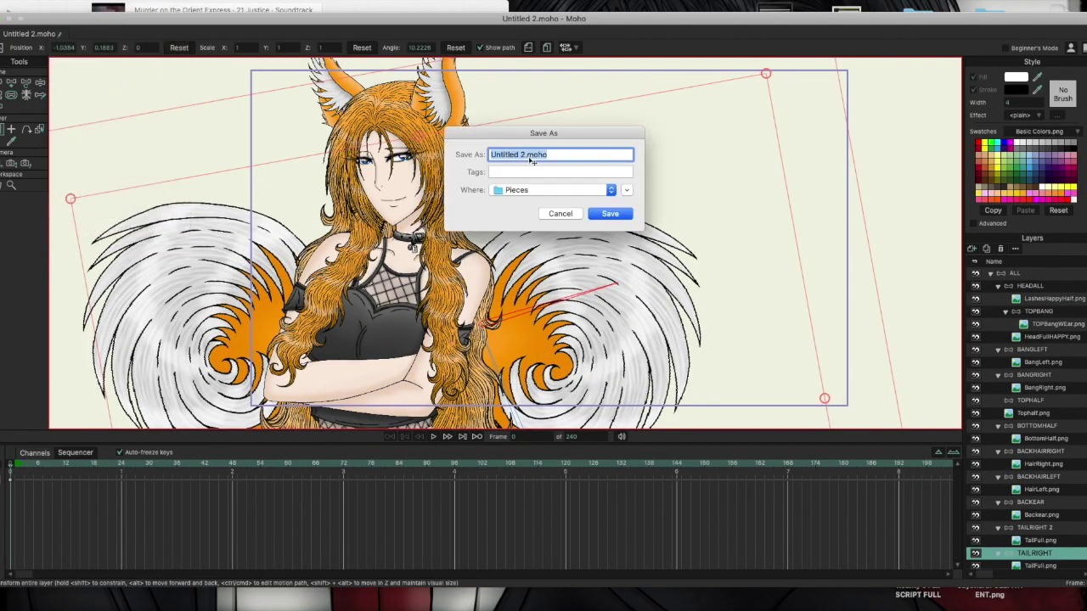
pyautogui.click(524, 155)
pyautogui.write('OutroTT')
pyautogui.click(611, 214)
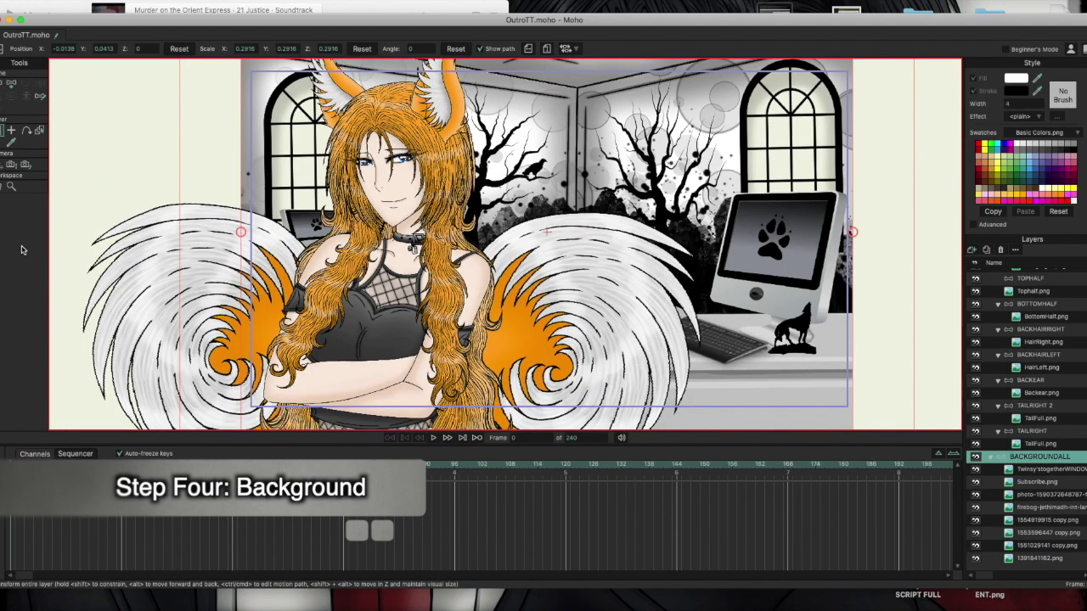
# - Move the Subscribe.png layer out of BACKGROUNDALL to the top of the ALL group
pyautogui.click(1039, 470)
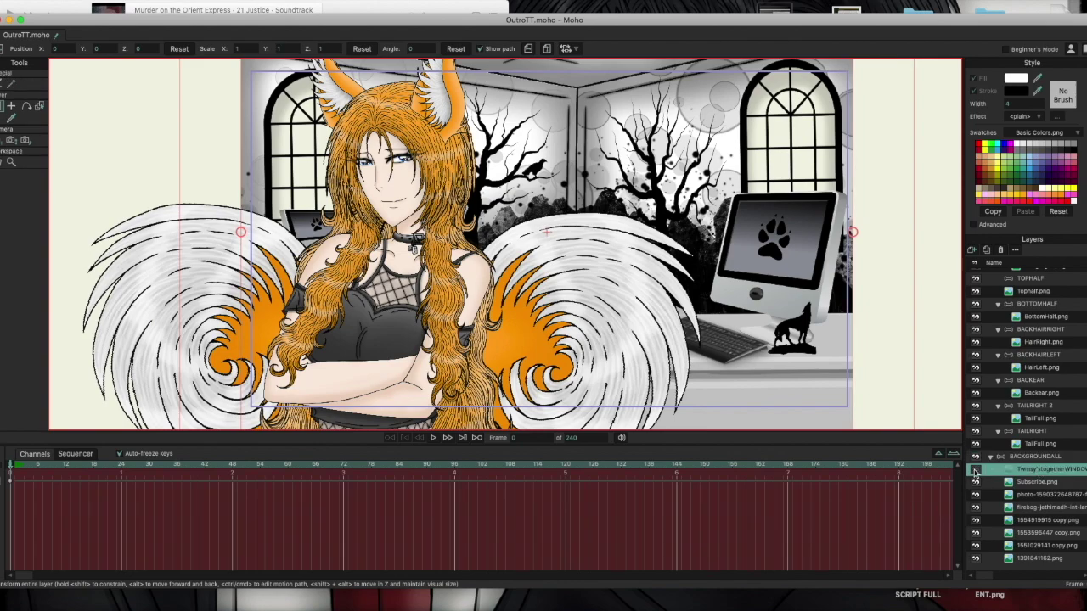
pyautogui.click(1030, 482)
pyautogui.moveTo(1032, 480); pyautogui.dragTo(1025, 289)
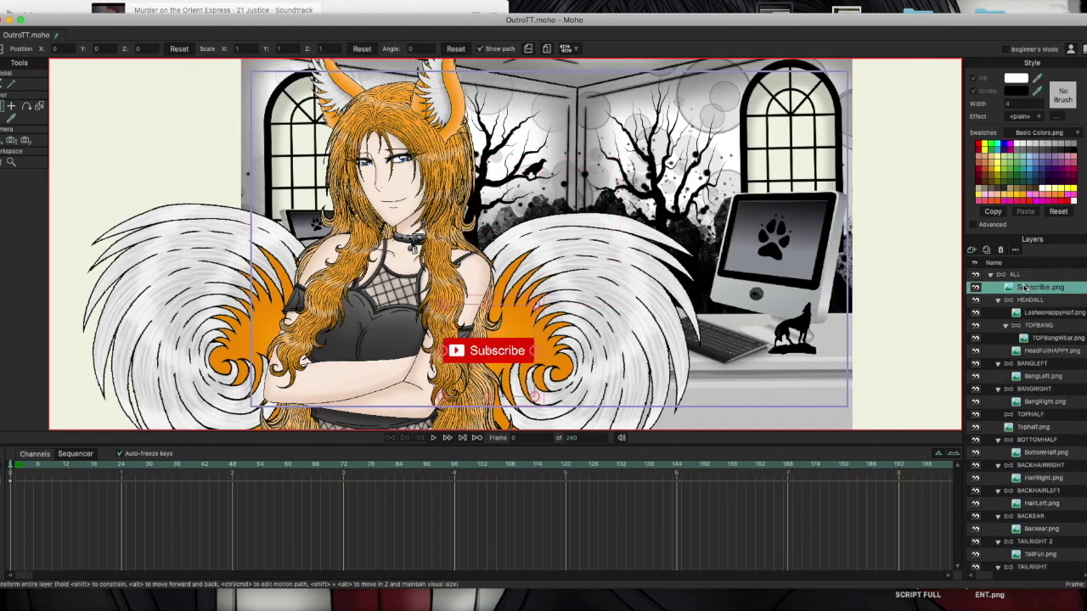
# - Enlarge the Subscribe.png button to about 1.77 scale and place it beside the character's elbow at about X 3.12, Y -0.69
pyautogui.moveTo(511, 275); pyautogui.dragTo(712, 381)
pyautogui.moveTo(838, 266); pyautogui.dragTo(815, 287)
pyautogui.moveTo(739, 367); pyautogui.dragTo(609, 374)
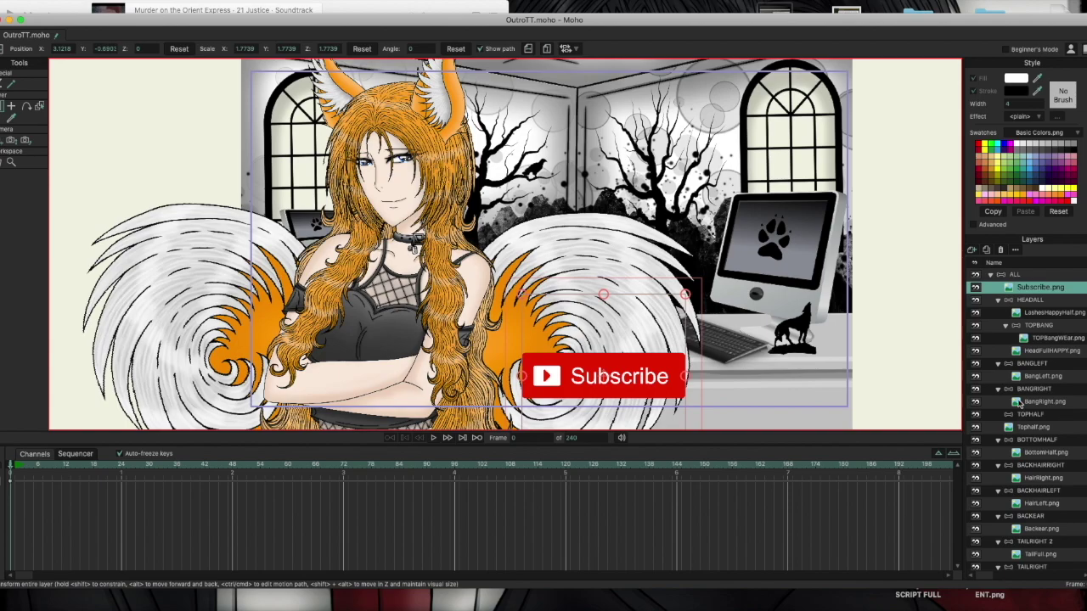
pyautogui.scroll(-5, 1019, 404)
pyautogui.click(1035, 494)
pyautogui.click(1028, 508)
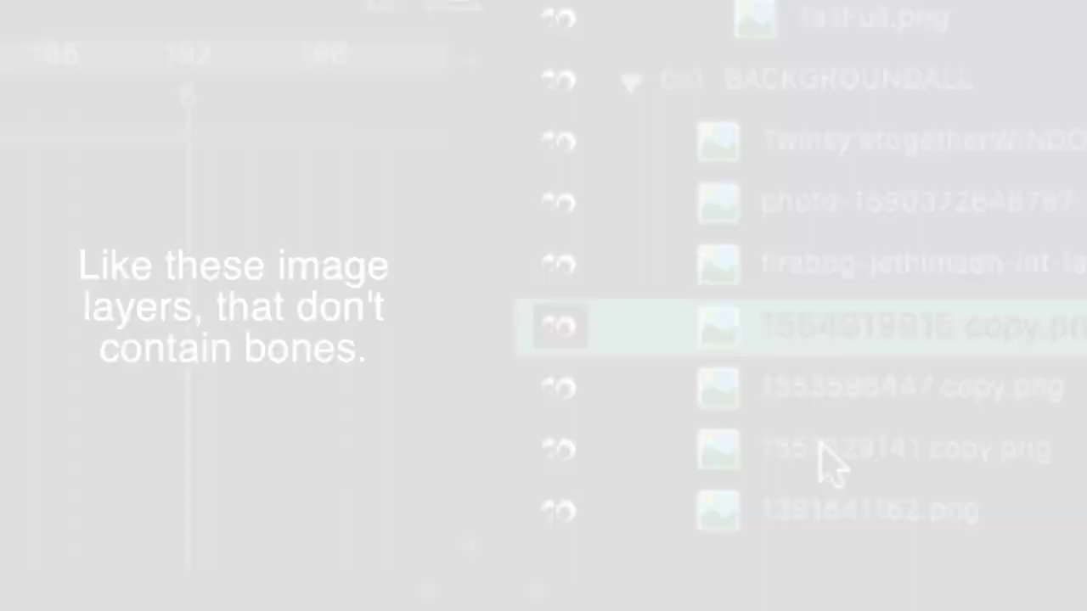
pyautogui.click(820, 454)
pyautogui.click(832, 350)
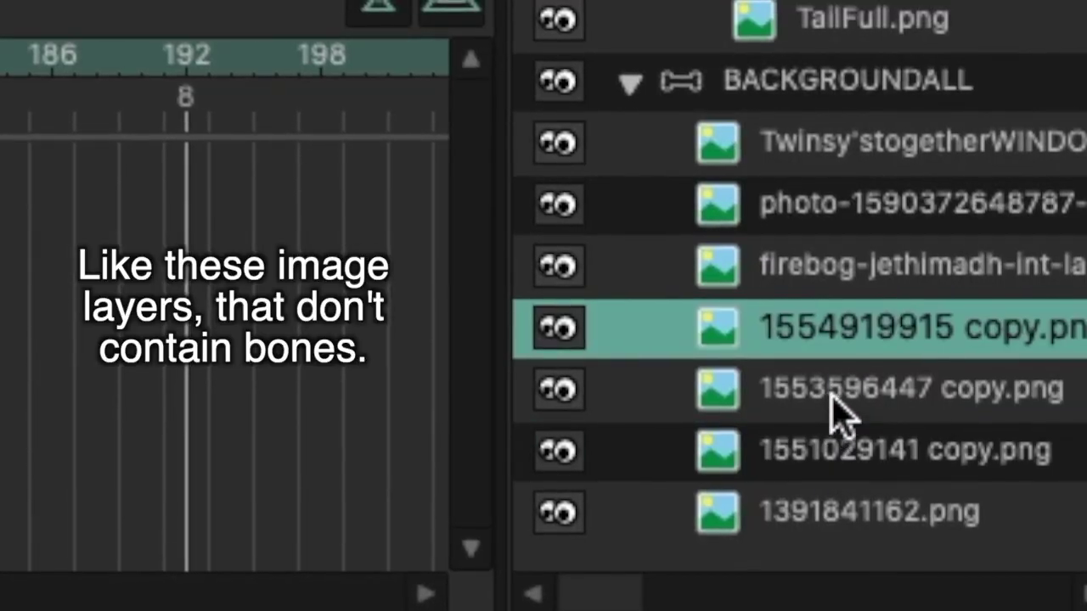
pyautogui.click(832, 403)
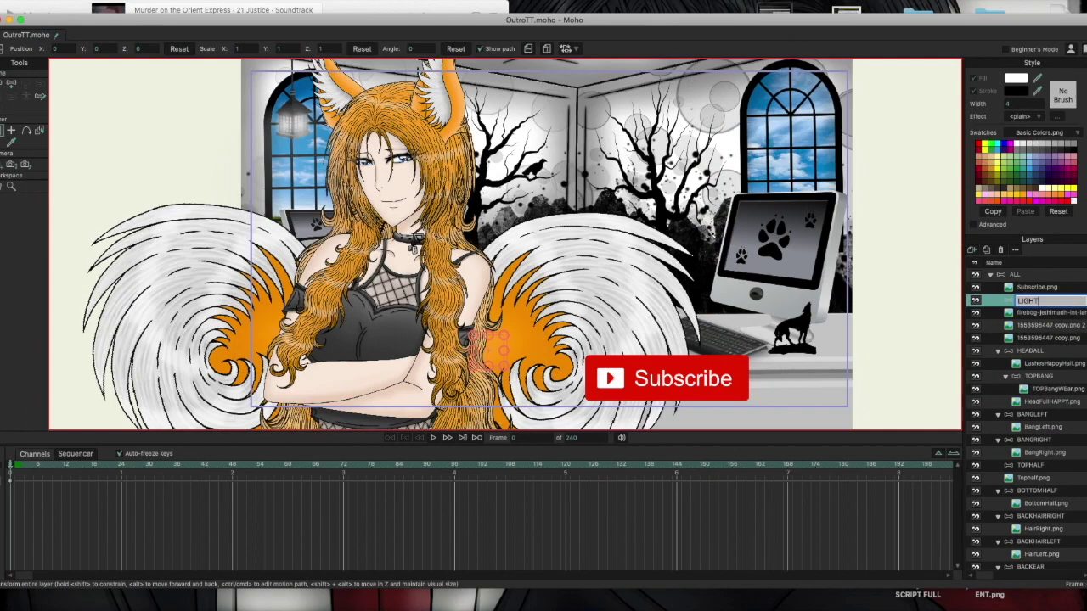
# - Name the hanging lantern's bone layer LIGHTLEFT and add bones down its cord to the lantern
pyautogui.write('LEFT')
pyautogui.press('Return')
pyautogui.press('z')
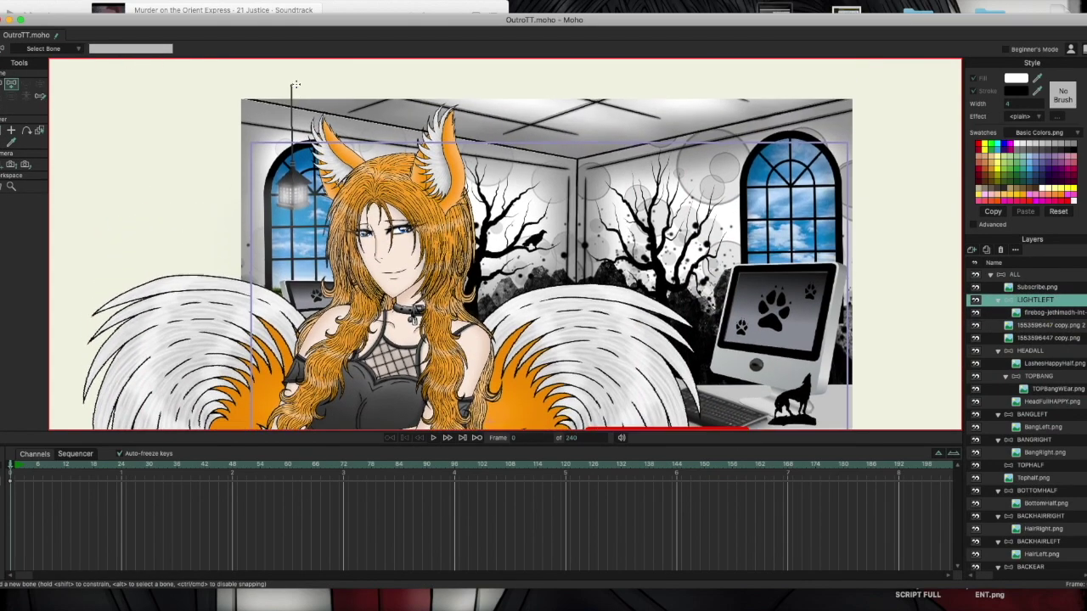
pyautogui.moveTo(287, 77); pyautogui.dragTo(291, 95)
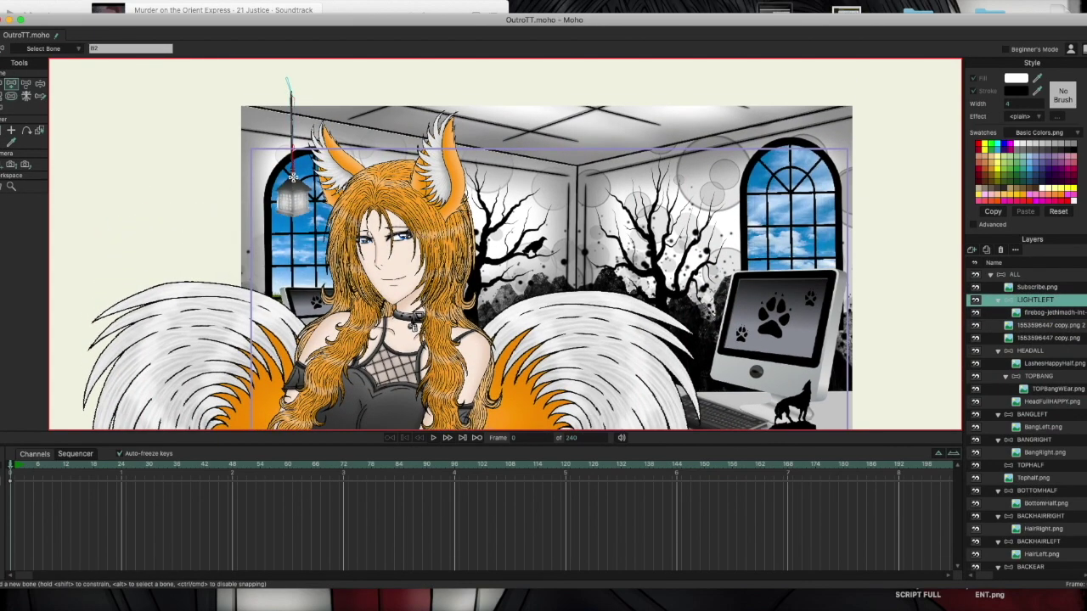
pyautogui.moveTo(292, 201); pyautogui.dragTo(293, 215)
# - Duplicate the LIGHTLEFT layer and move the copied lantern across to the right-hand window
pyautogui.rightClick(1038, 298)
pyautogui.click(1051, 330)
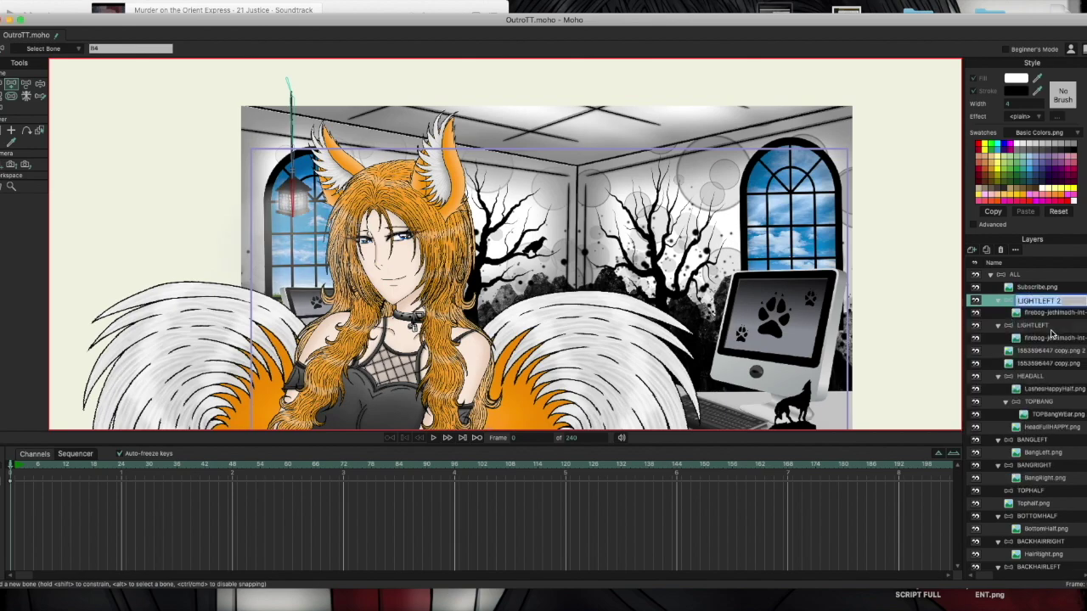
pyautogui.click(2, 134)
pyautogui.moveTo(294, 197); pyautogui.dragTo(813, 197)
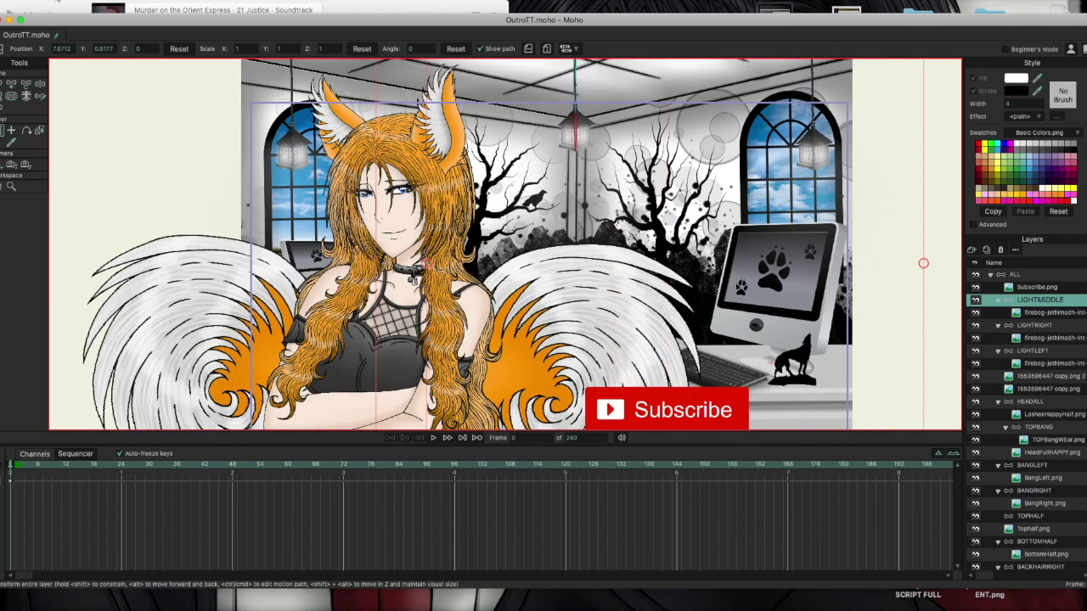
# - Render a preview of the current frame, review the composition and close the preview
pyautogui.click(58, 0)
pyautogui.click(93, 207)
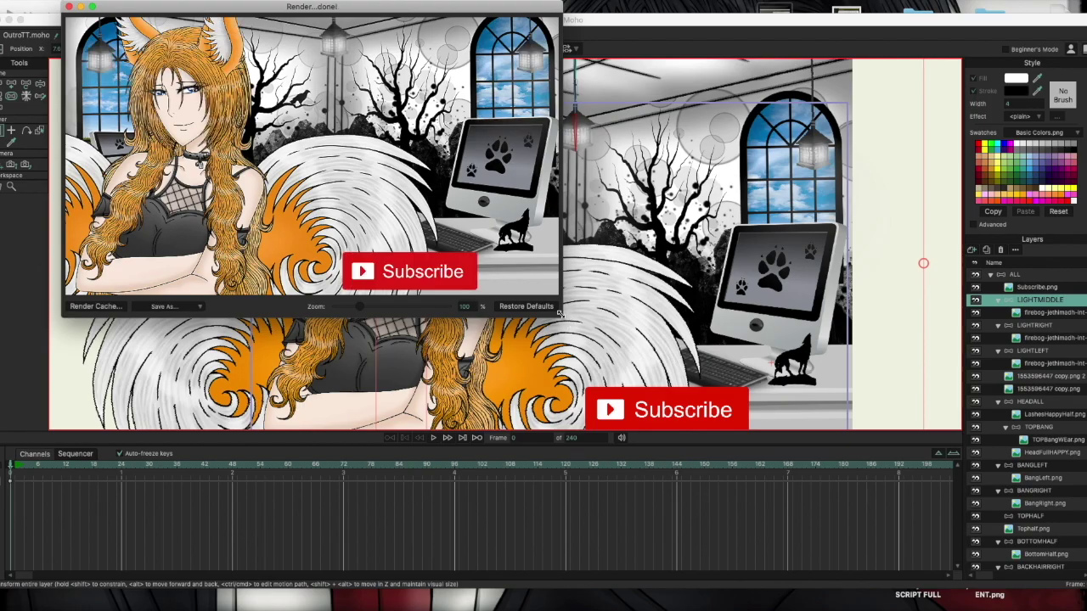
pyautogui.moveTo(557, 313)
pyautogui.mouseDown()
pyautogui.moveTo(812, 485)
pyautogui.moveTo(656, 340)
pyautogui.moveTo(558, 312)
pyautogui.mouseUp()
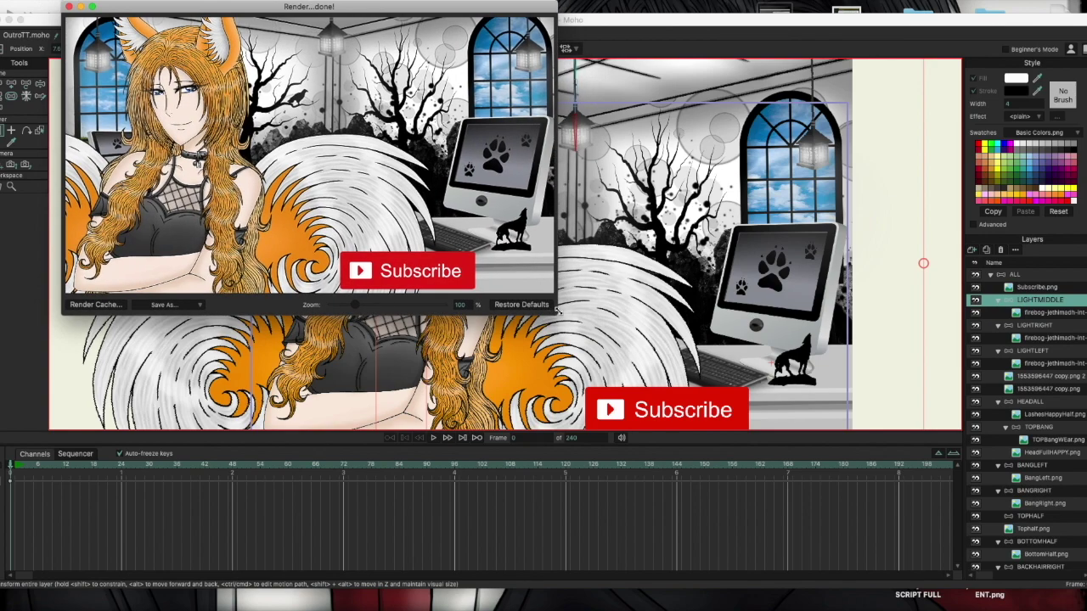
pyautogui.click(68, 7)
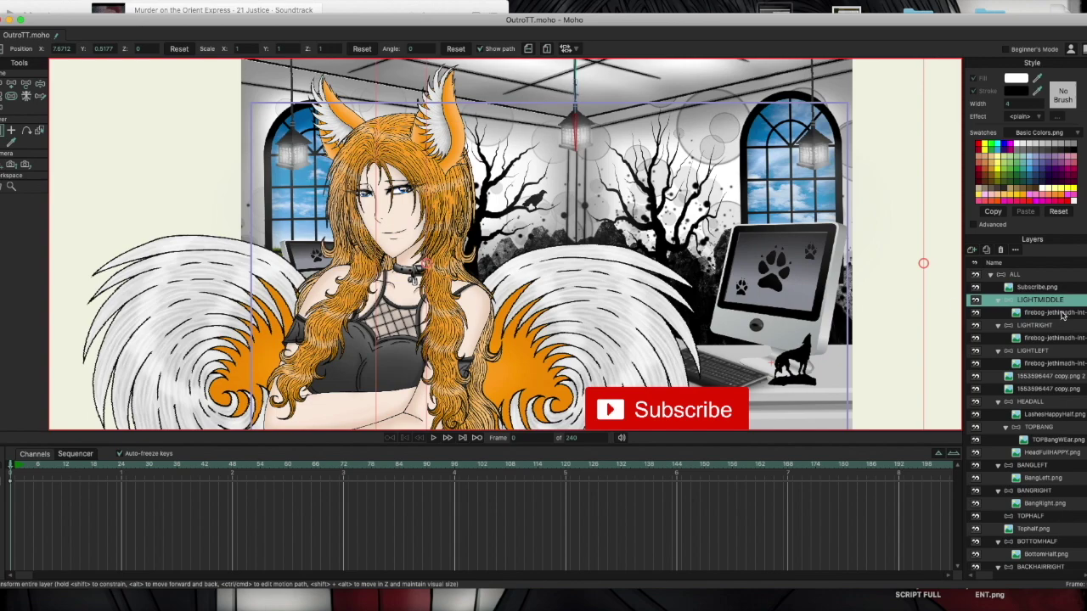
pyautogui.click(1013, 276)
pyautogui.click(1031, 290)
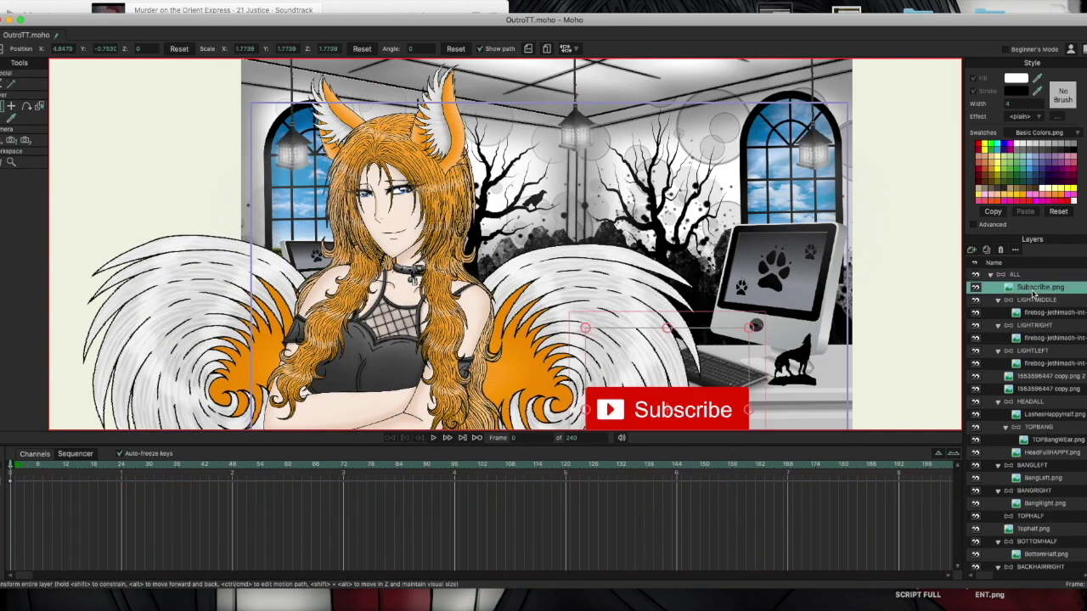
pyautogui.keyDown('shift'); pyautogui.click(1036, 389); pyautogui.keyUp('shift')
pyautogui.moveTo(1026, 287); pyautogui.dragTo(1022, 270)
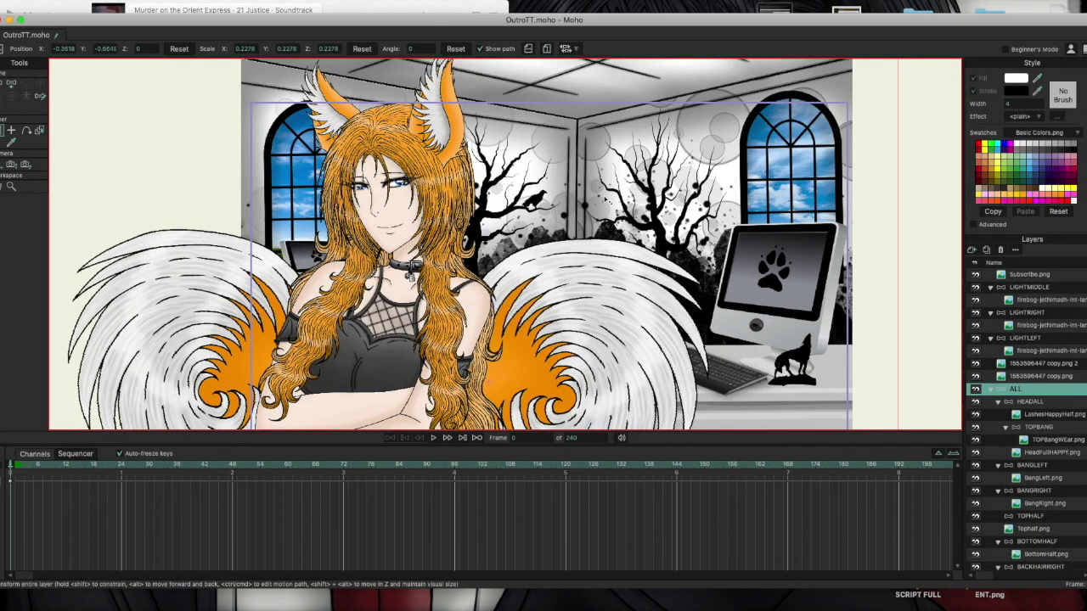
pyautogui.scroll(-5, 605, 200)
pyautogui.moveTo(459, 296); pyautogui.dragTo(454, 296)
pyautogui.click(1057, 378)
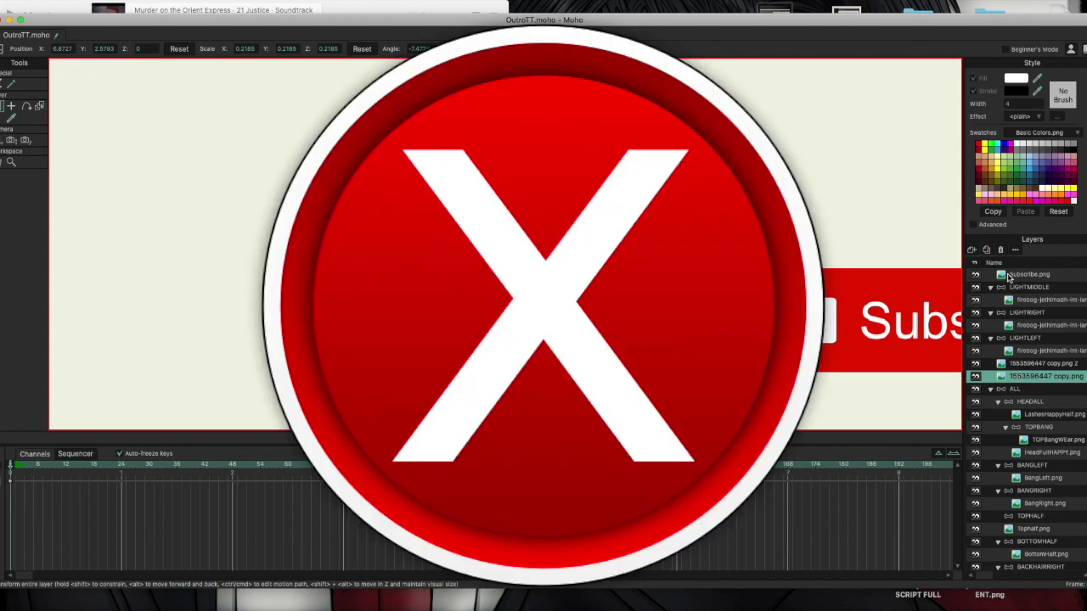
pyautogui.click(1031, 274)
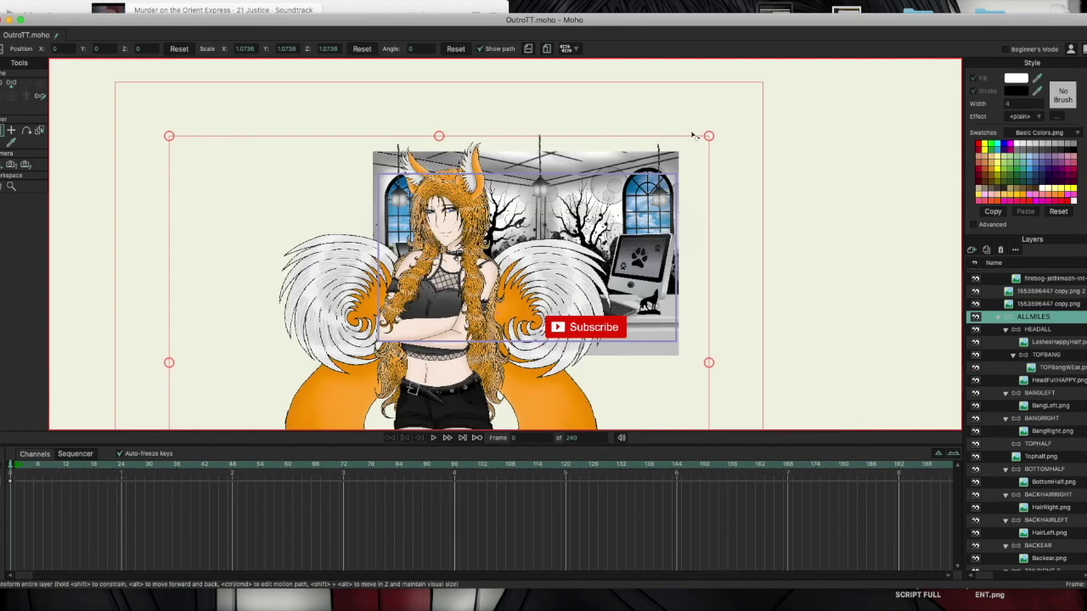
# - Scale the ALLMILES group to about 1.087 and move it to about X 0.06, Y -0.13
pyautogui.moveTo(708, 136); pyautogui.dragTo(715, 138)
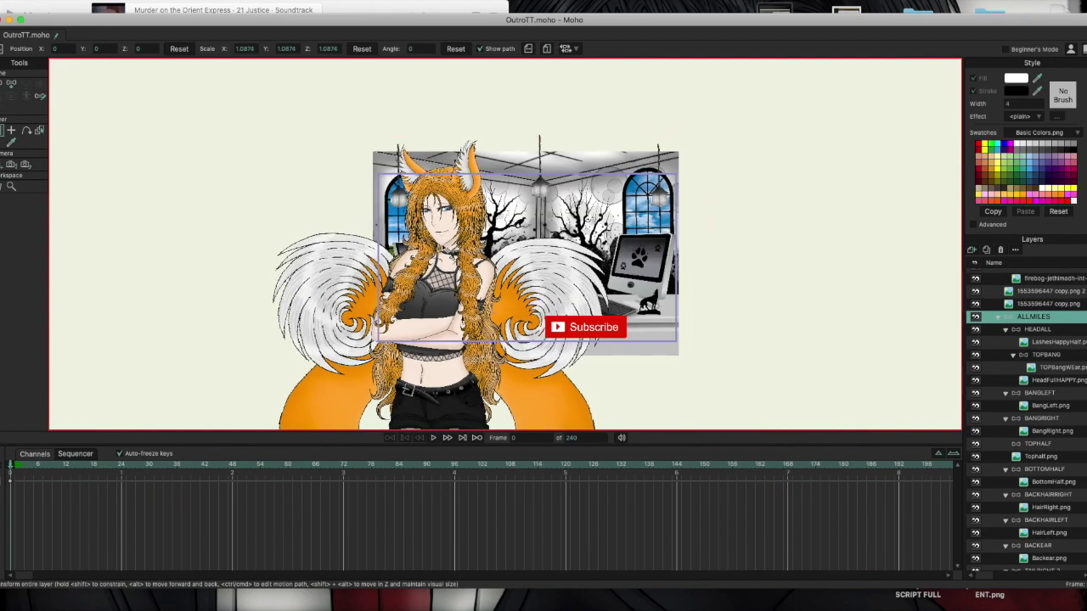
pyautogui.moveTo(451, 252); pyautogui.dragTo(451, 251)
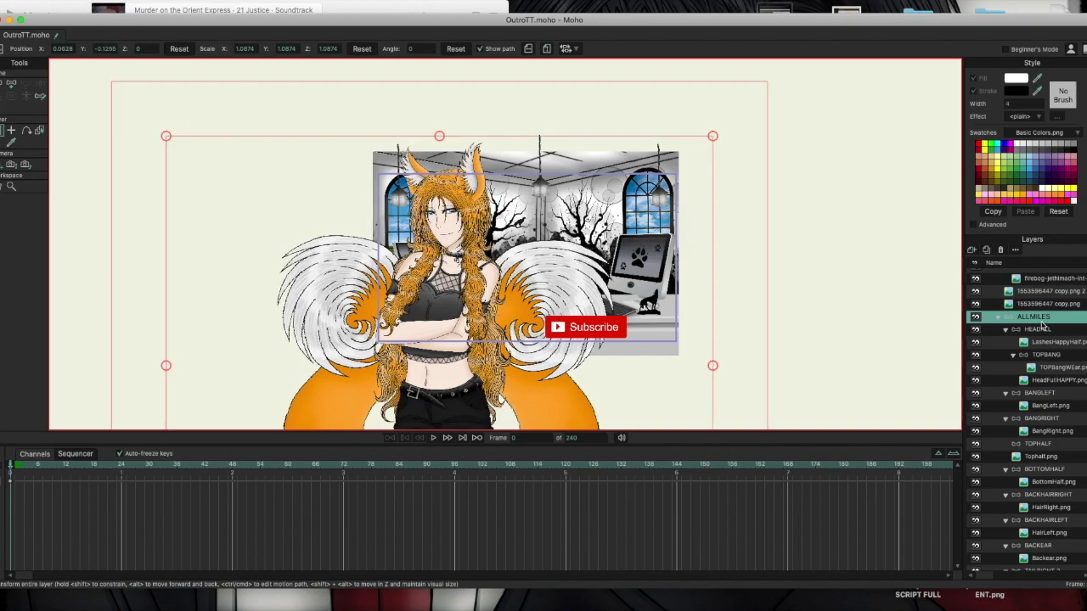
# - Move the LIGHTLEFT layer out of the ALL group to the top of the BACKGROUNDALL group
pyautogui.scroll(2, 1043, 327)
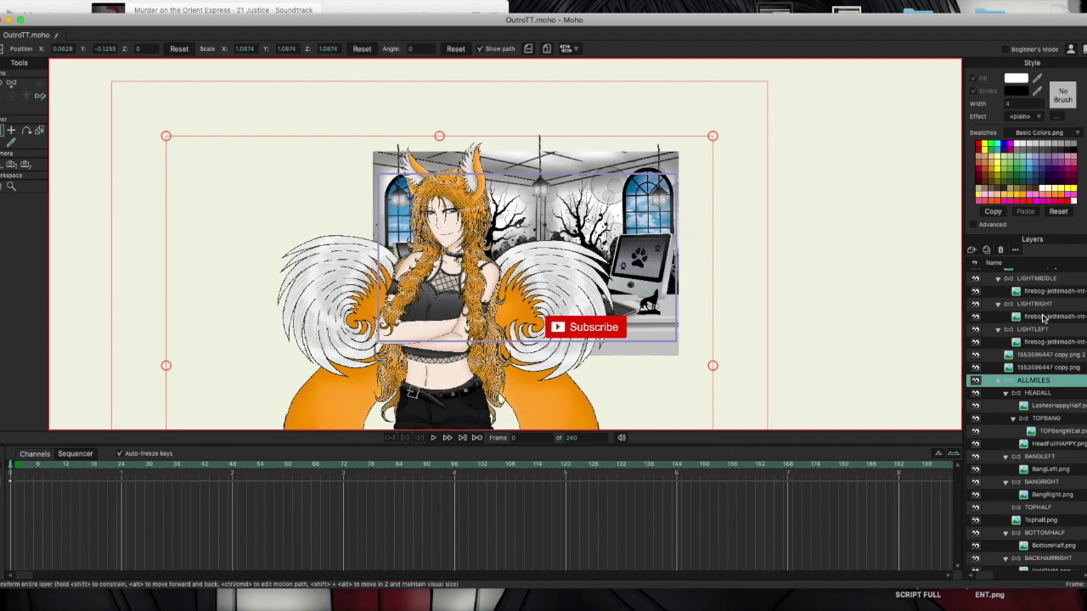
pyautogui.scroll(1, 1040, 322)
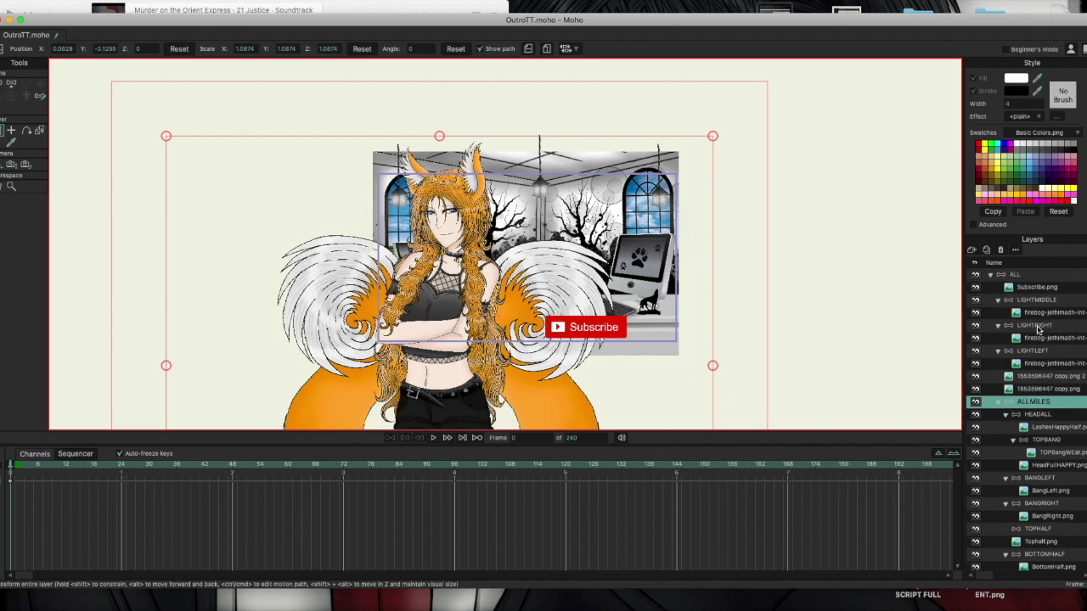
pyautogui.click(975, 351)
pyautogui.moveTo(1040, 356); pyautogui.dragTo(1043, 537)
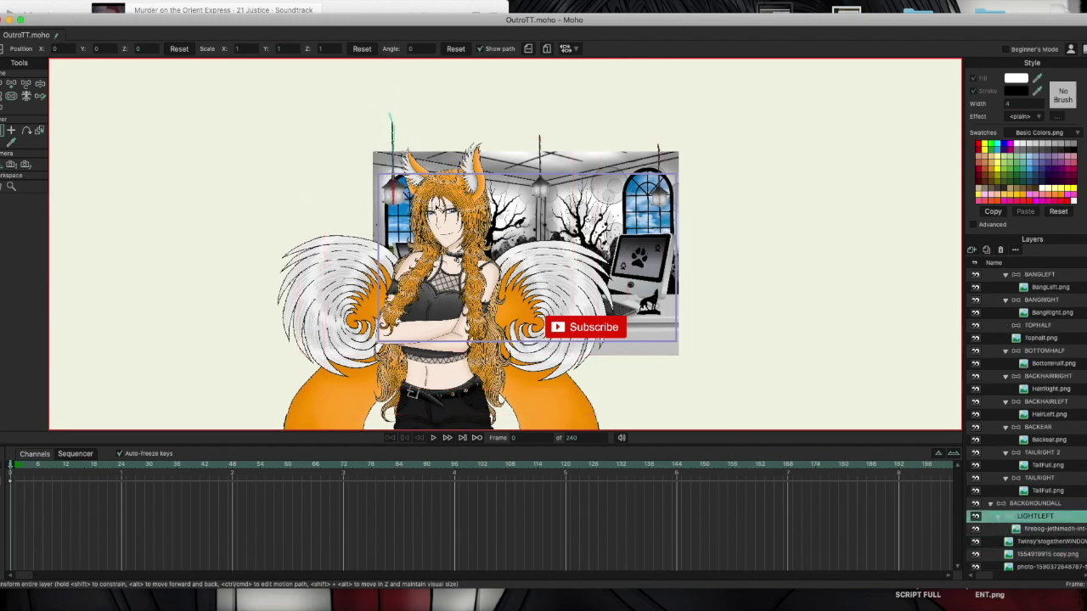
# - Scale down the LIGHTLEFT layer and reposition its lantern in front of the left window
pyautogui.moveTo(623, 111); pyautogui.dragTo(611, 124)
pyautogui.moveTo(464, 165)
pyautogui.mouseDown()
pyautogui.moveTo(454, 167)
pyautogui.moveTo(464, 168)
pyautogui.mouseUp()
pyautogui.moveTo(563, 140); pyautogui.dragTo(567, 146)
pyautogui.moveTo(437, 183); pyautogui.dragTo(433, 180)
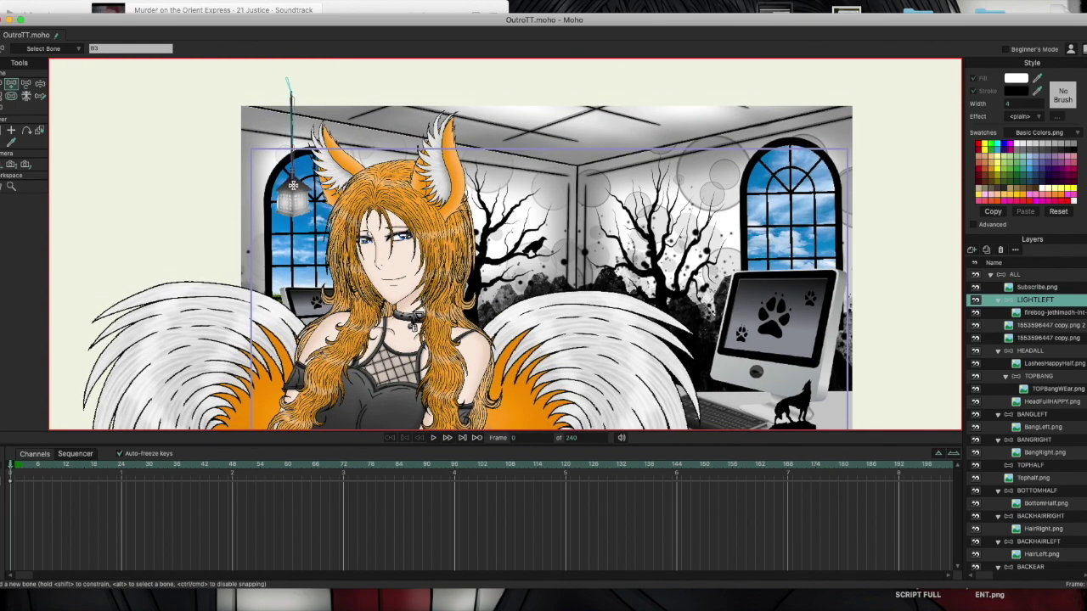
# - Place a copy of the rigged LIGHTLEFT layer at the right-hand window, about X 14.12, Y 0.02, and name it LIGHTRIGHT
pyautogui.click(293, 185)
pyautogui.rightClick(1036, 299)
pyautogui.click(1053, 330)
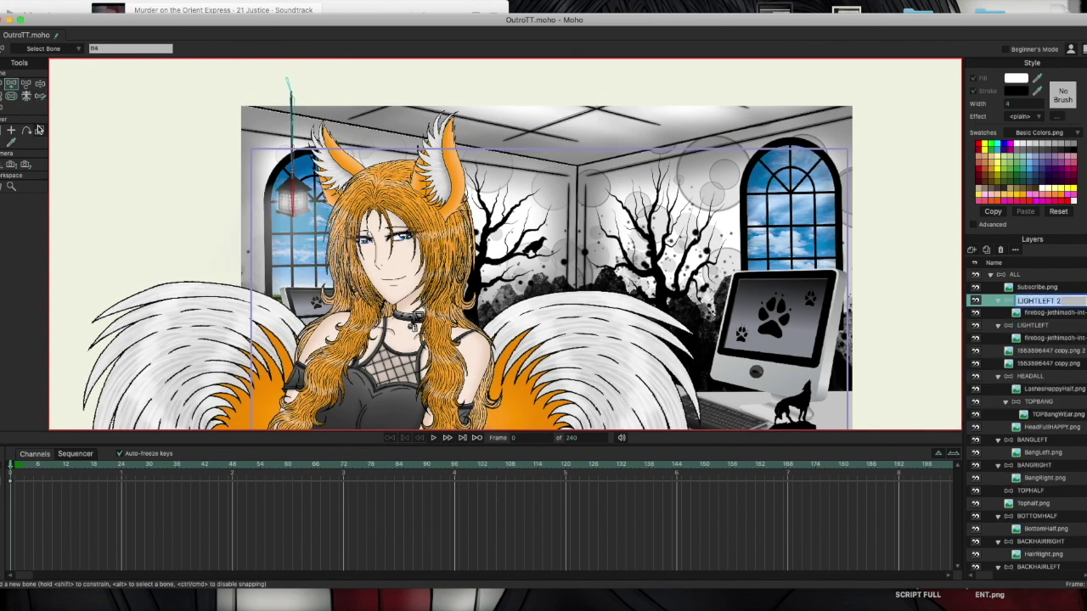
pyautogui.click(0, 134)
pyautogui.moveTo(292, 166); pyautogui.dragTo(822, 159)
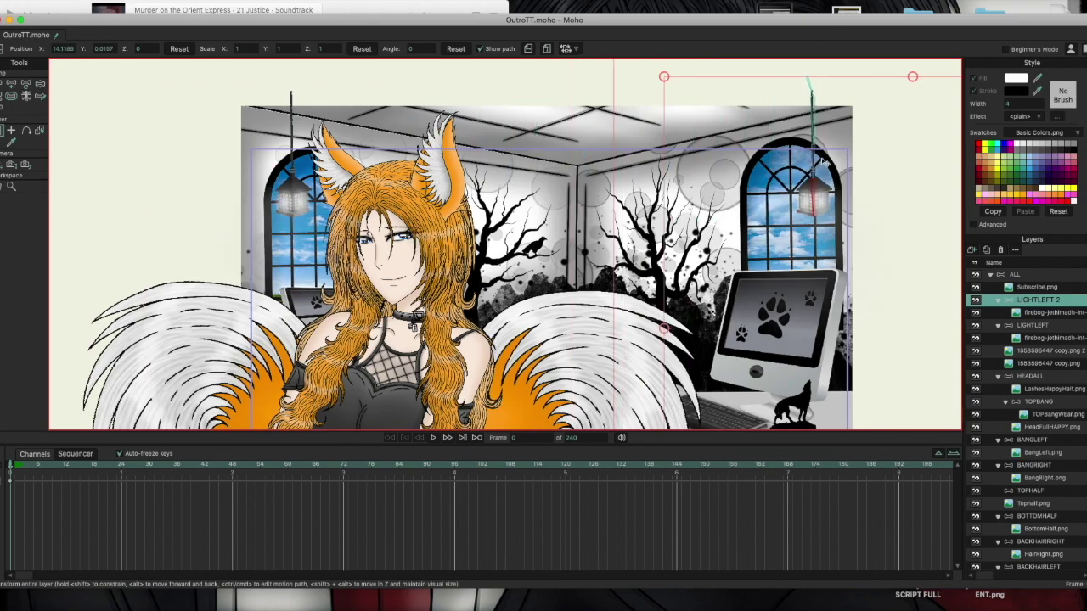
pyautogui.doubleClick(1043, 302)
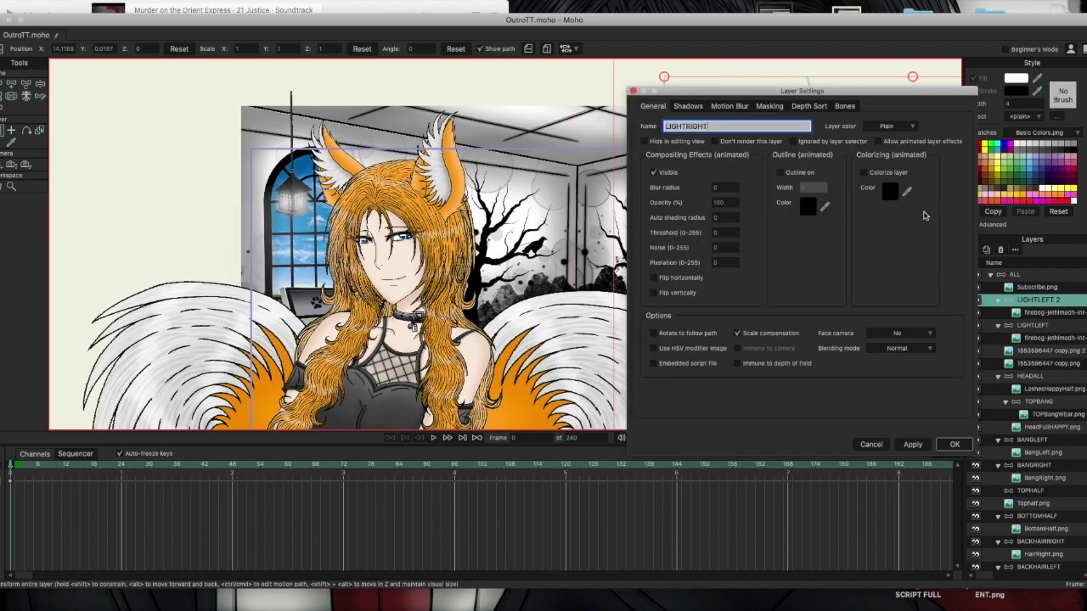
pyautogui.click(954, 444)
# - Place a copy of LIGHTRIGHT at the middle of the room, about X 7.6, Y 0.5, and name it LIGHTMIDDLE
pyautogui.rightClick(1039, 303)
pyautogui.click(1048, 335)
pyautogui.moveTo(825, 148); pyautogui.dragTo(585, 128)
pyautogui.doubleClick(1040, 300)
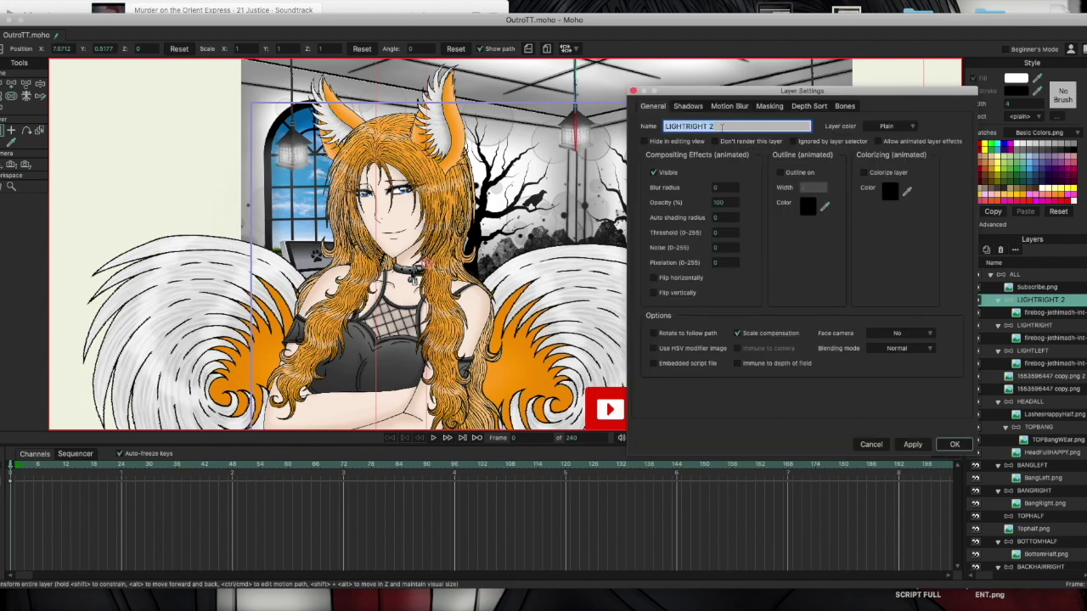
pyautogui.press('Return')
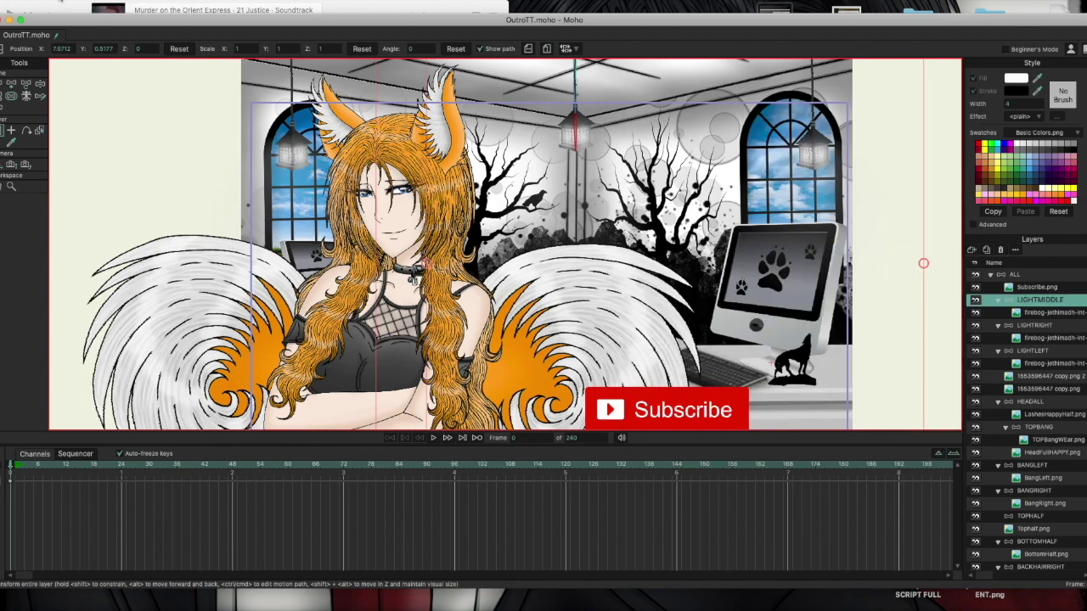
# - Select the ALL group and toggle its visibility off and on to check what it contains
pyautogui.click(998, 277)
pyautogui.click(976, 275)
pyautogui.click(977, 275)
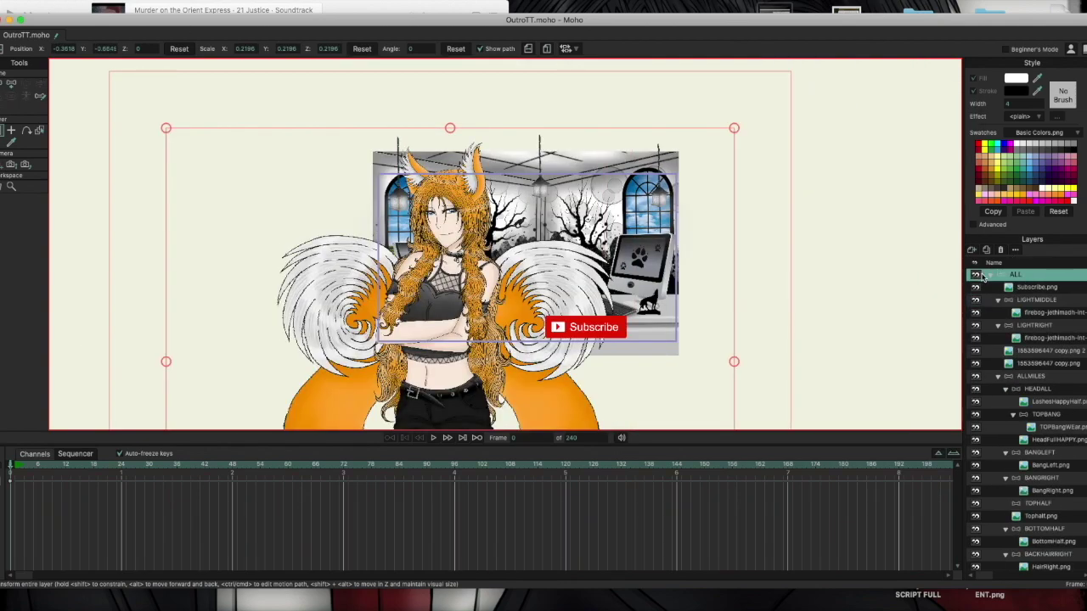
# - Shift the sky photo behind the right-hand window to the right at frame 240, to about X 3.37, Y 1.45
pyautogui.click(1043, 288)
pyautogui.click(1032, 300)
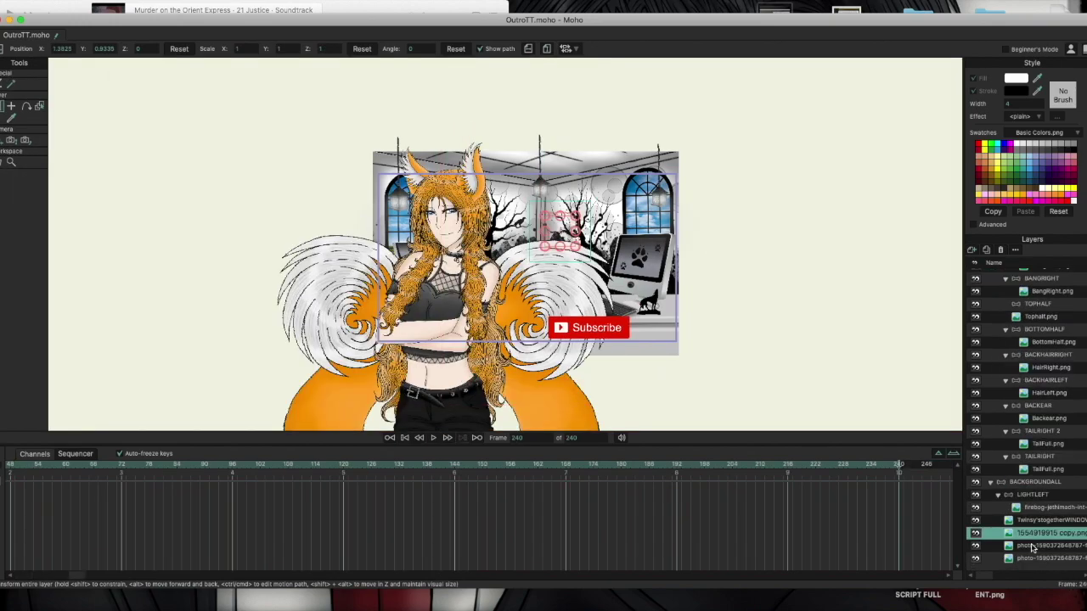
pyautogui.click(1031, 548)
pyautogui.moveTo(641, 232); pyautogui.dragTo(666, 233)
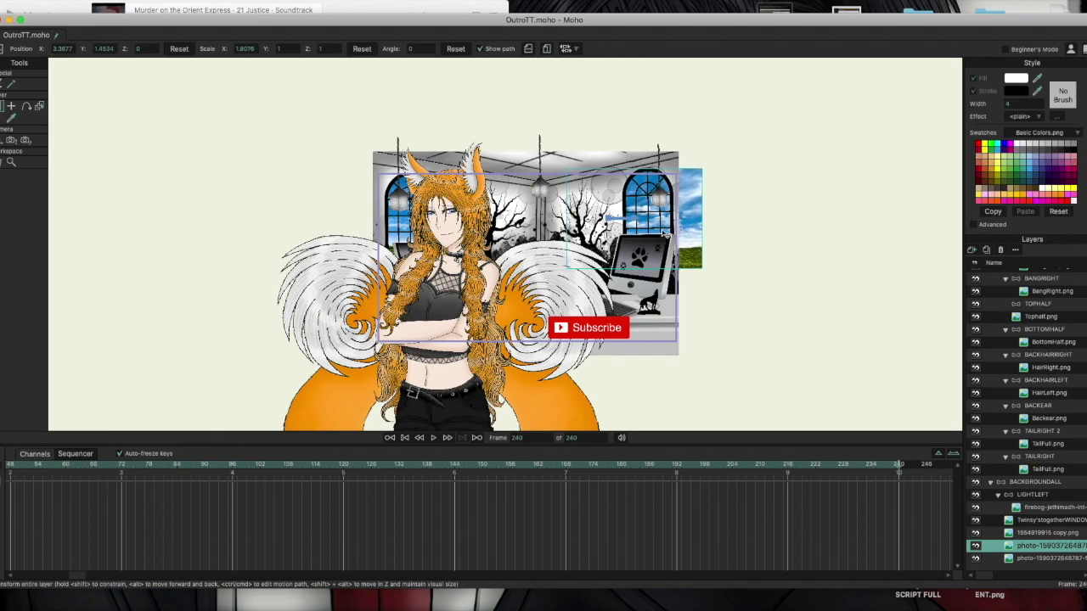
# - Move the sky photo behind the left-hand window further left at frame 0, and slide it slightly right at frame 240
pyautogui.click(1039, 559)
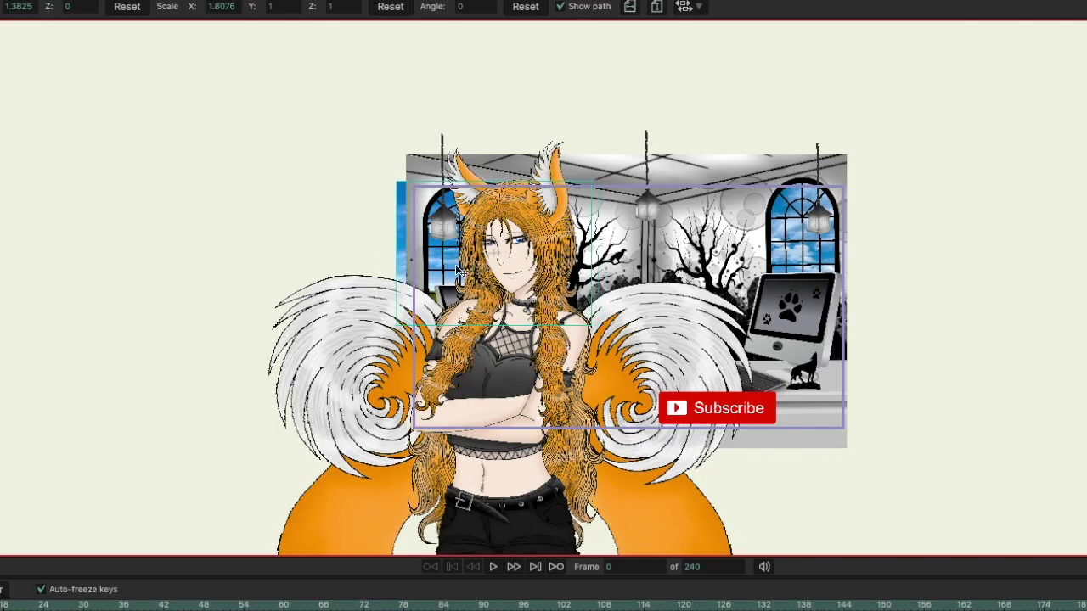
pyautogui.moveTo(295, 253); pyautogui.dragTo(159, 253)
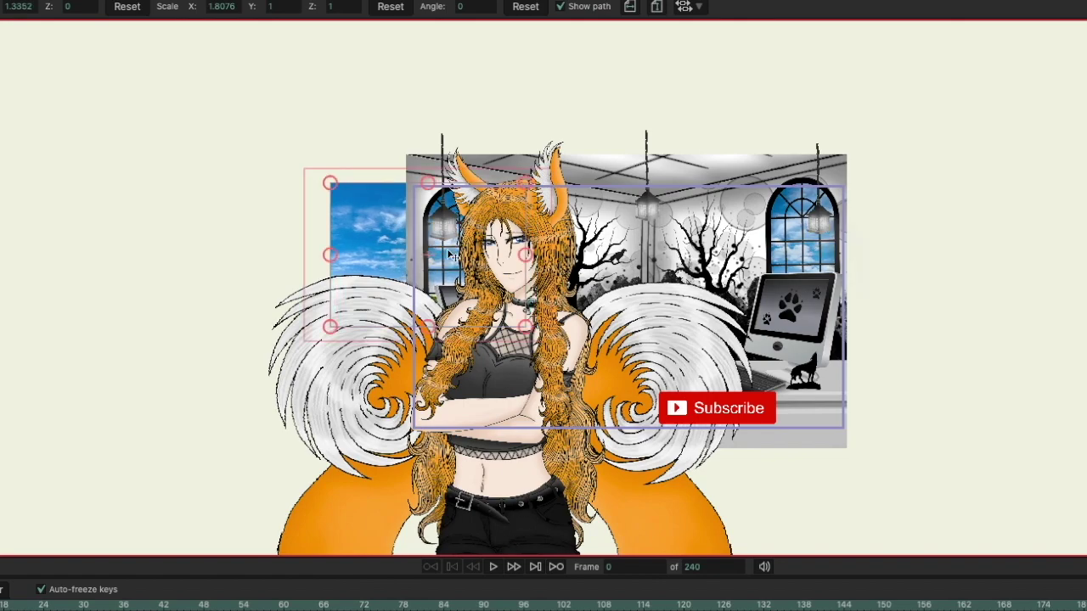
pyautogui.moveTo(51, 605); pyautogui.dragTo(815, 490)
pyautogui.moveTo(365, 231); pyautogui.dragTo(393, 233)
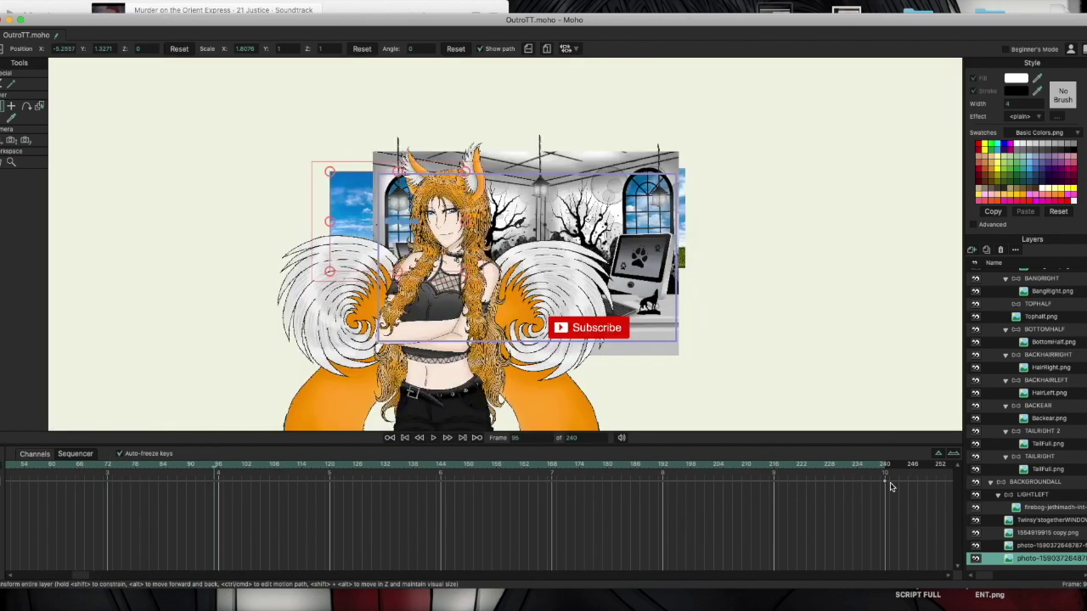
# - Move the end keyframes of both sky photo layers from frame 240 to frame 360
pyautogui.moveTo(885, 482); pyautogui.dragTo(252, 490)
pyautogui.click(1046, 546)
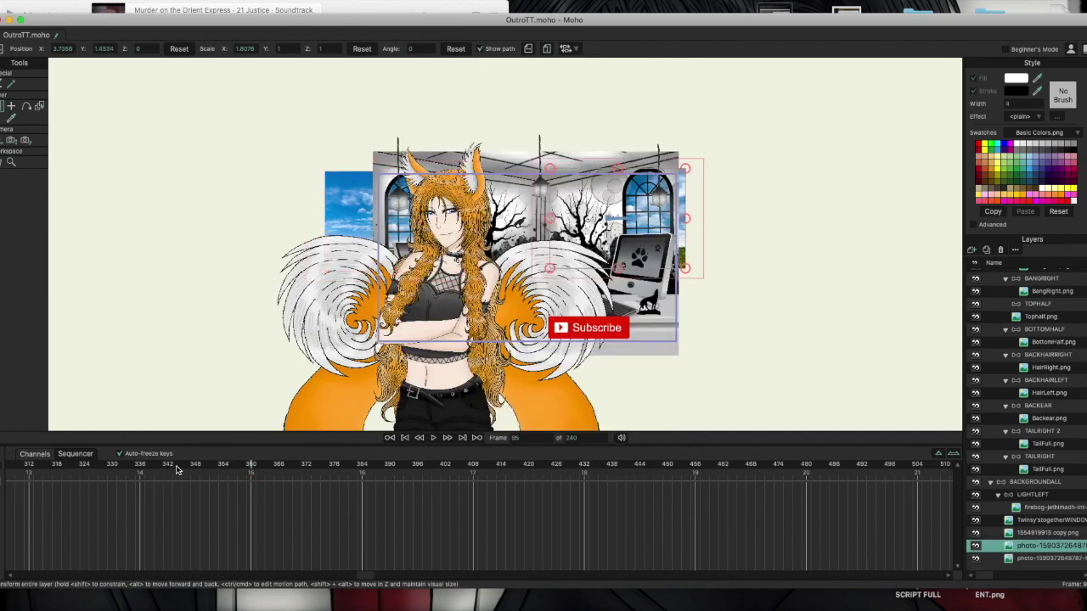
pyautogui.moveTo(177, 470); pyautogui.dragTo(61, 468)
pyautogui.moveTo(368, 577); pyautogui.dragTo(254, 577)
pyautogui.moveTo(151, 484); pyautogui.dragTo(705, 486)
pyautogui.moveTo(643, 467); pyautogui.dragTo(3, 468)
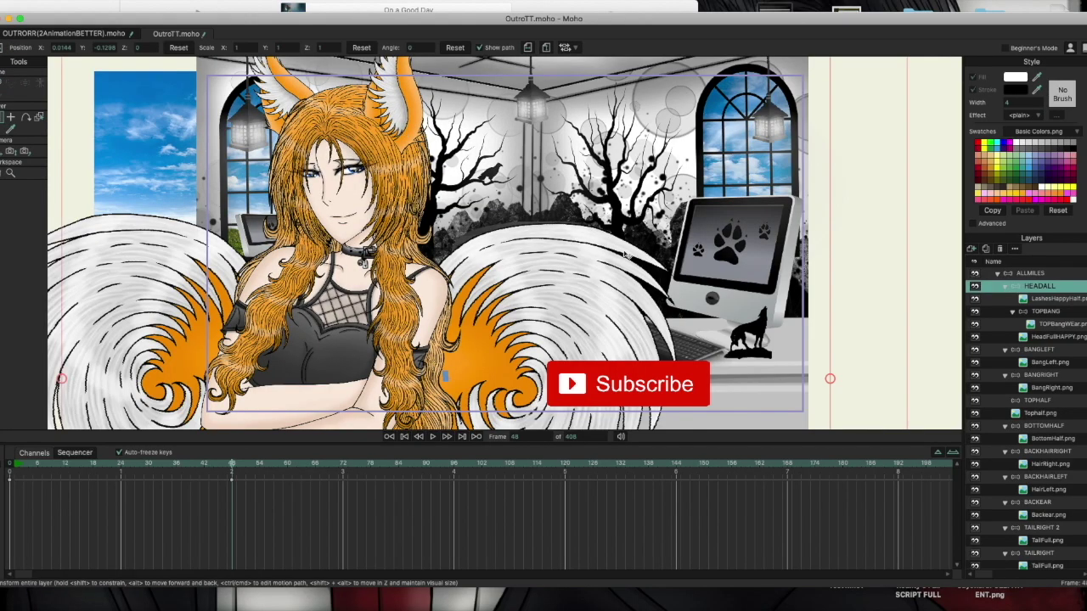
# - Rotate and nudge the HEADALL layer at frame 48 to tilt the head, and select the TOPHALF layer
pyautogui.moveTo(867, 254); pyautogui.dragTo(852, 209)
pyautogui.moveTo(627, 255); pyautogui.dragTo(645, 239)
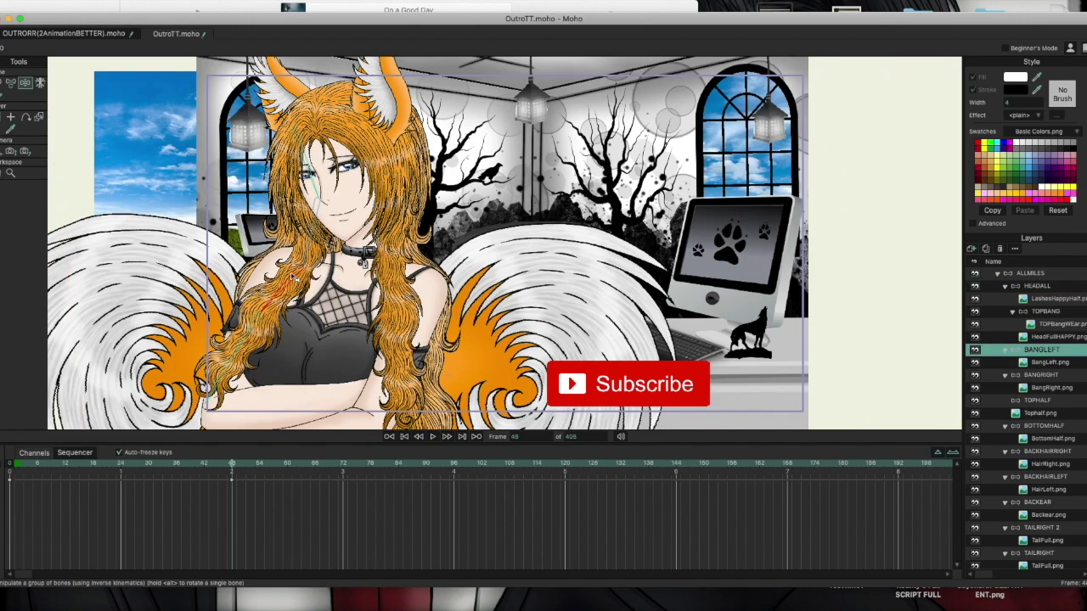
pyautogui.click(1041, 400)
pyautogui.scroll(-2, 1053, 425)
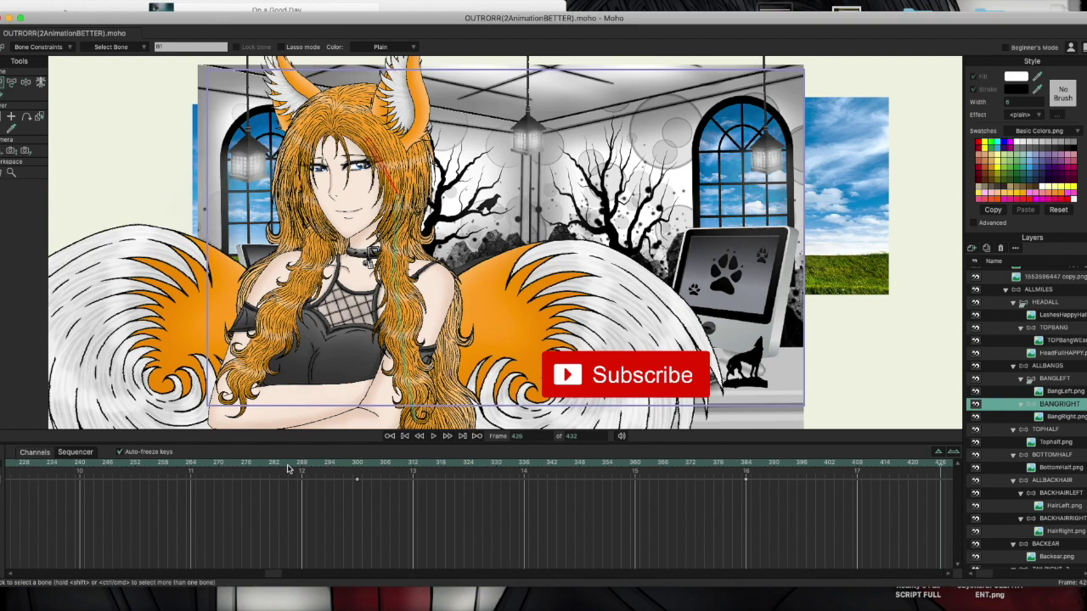
# - Set up the animation export as video with the MOV (ProRes alpha-ALAC) preset
pyautogui.moveTo(295, 465); pyautogui.dragTo(162, 473)
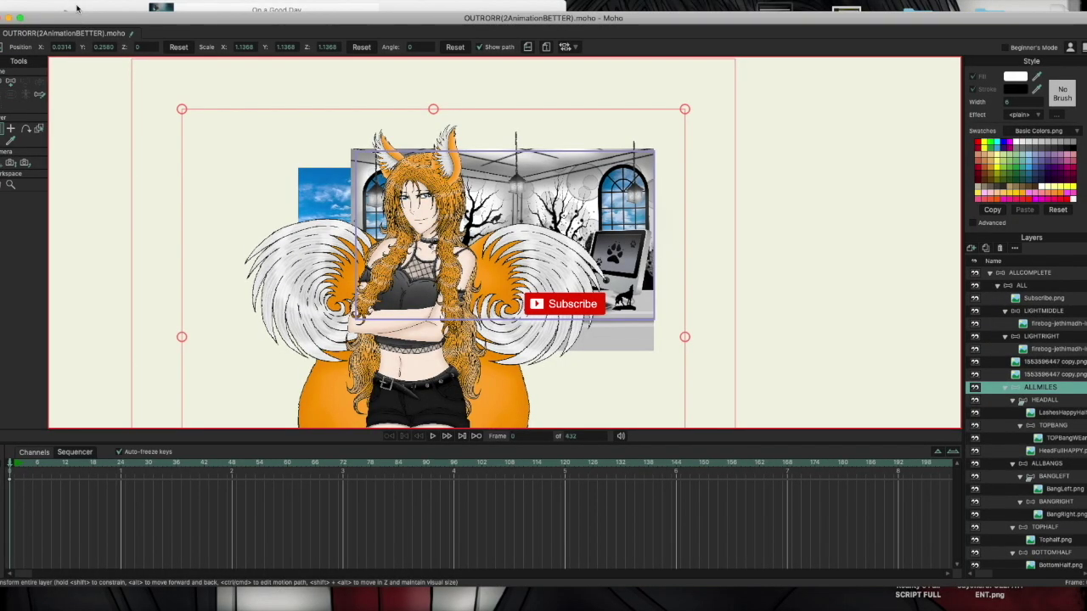
pyautogui.click(68, 3)
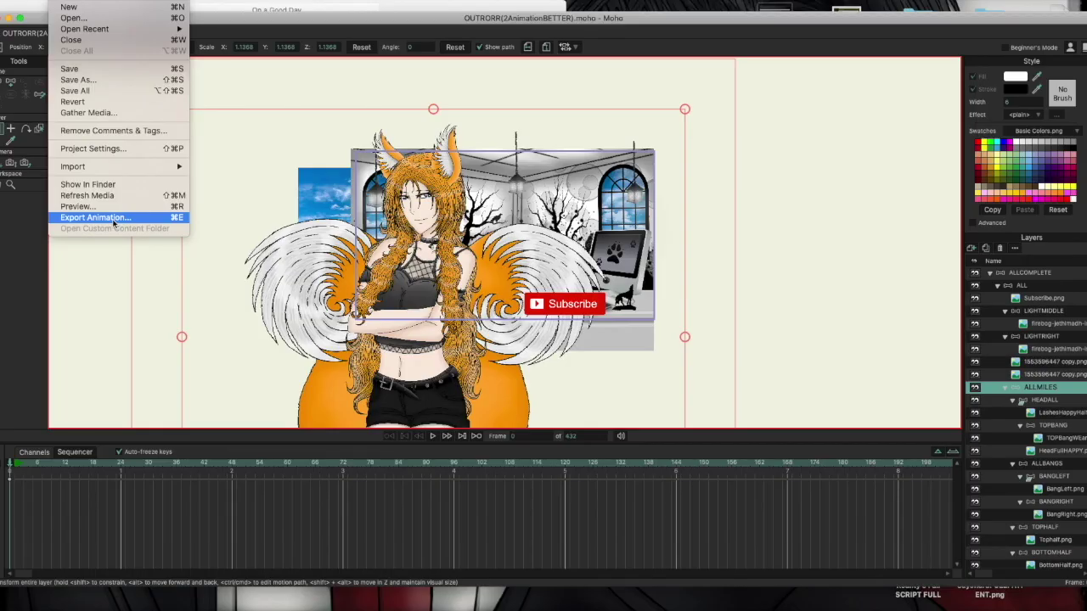
pyautogui.click(541, 338)
pyautogui.click(501, 186)
pyautogui.click(502, 198)
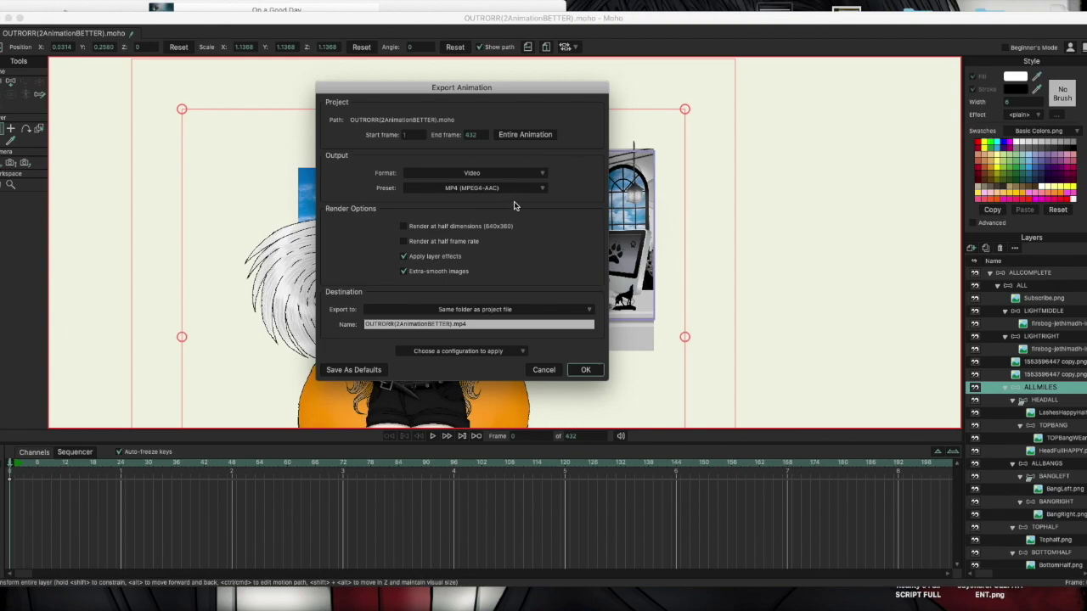
pyautogui.click(507, 191)
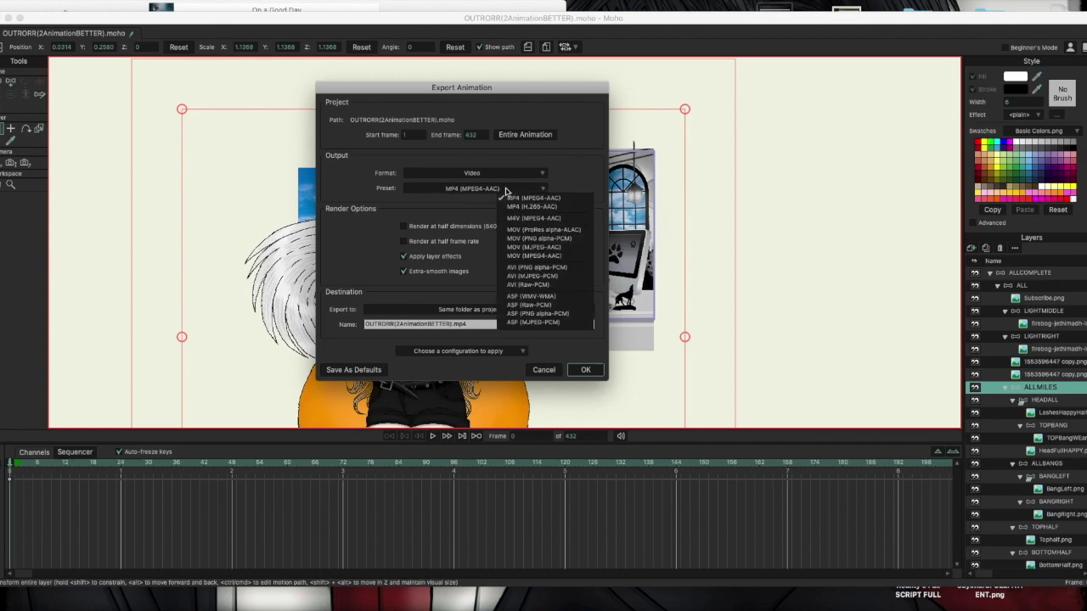
pyautogui.click(552, 231)
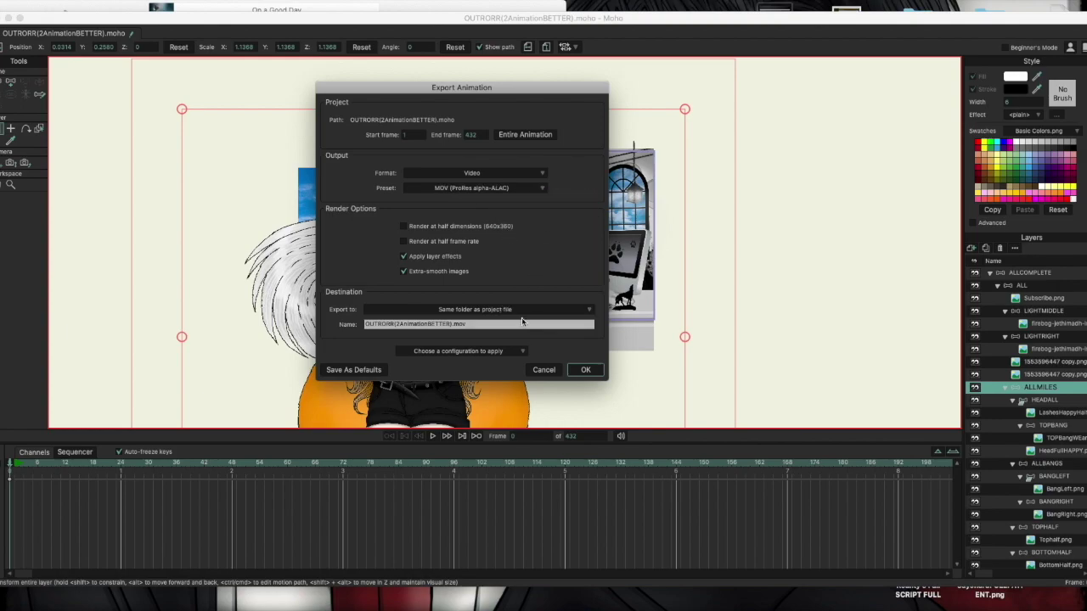
# - Replace the export file's name with Outro, keeping the .mov extension
pyautogui.moveTo(470, 326); pyautogui.dragTo(268, 328)
pyautogui.write('OUt')
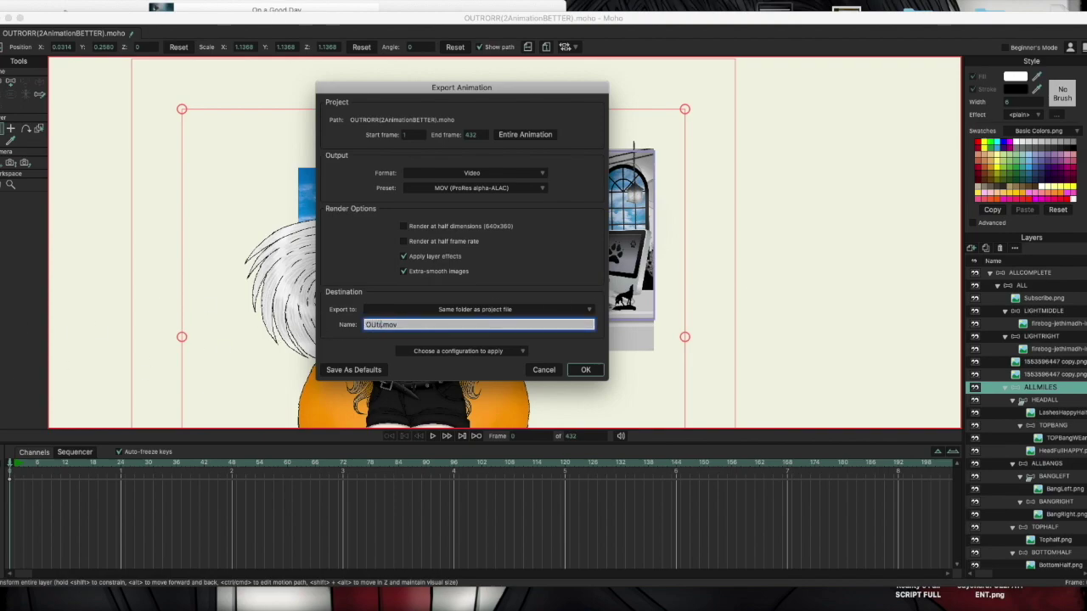
pyautogui.write('tro')
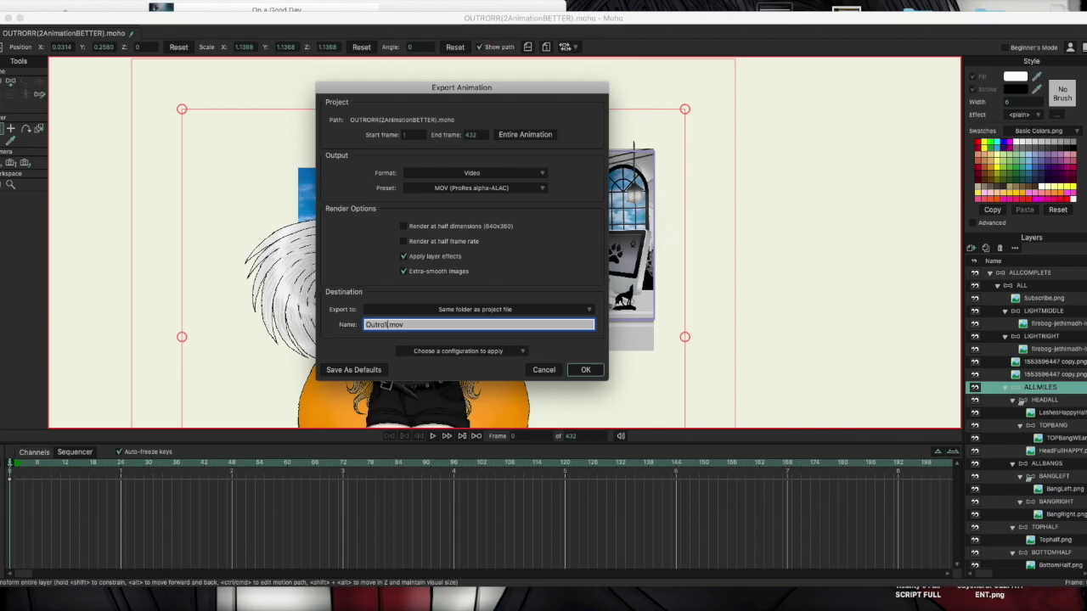